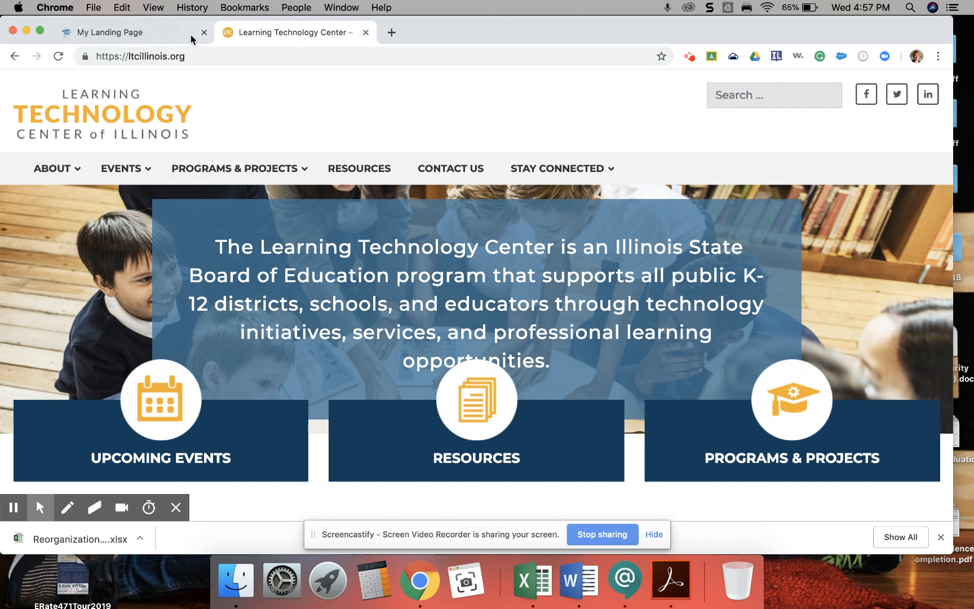
# - From the USAC landing page, open the Hutsonville C U School Dist 1 entity record and display its submitted contracts
pyautogui.click(166, 36)
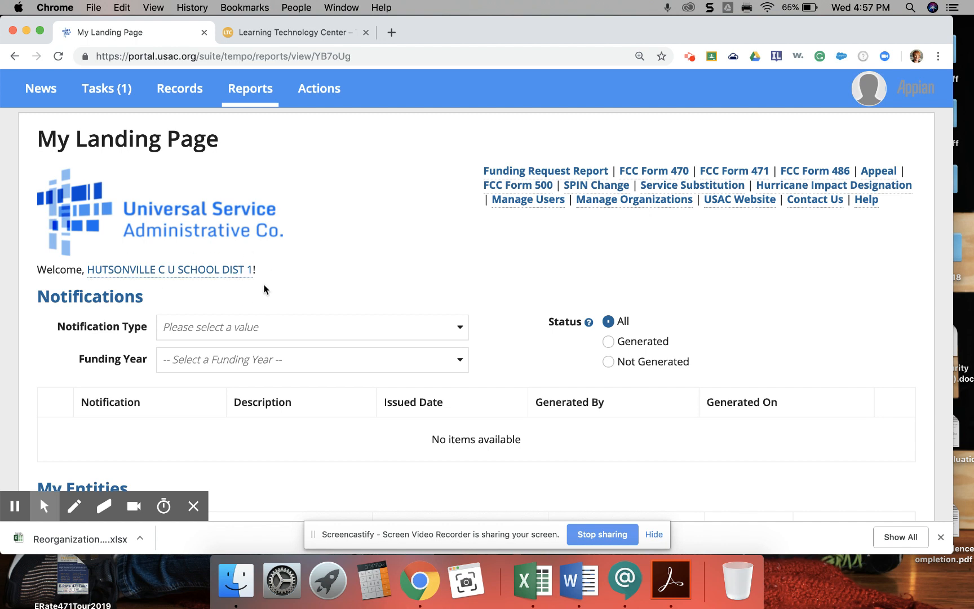
pyautogui.scroll(-5, 264, 289)
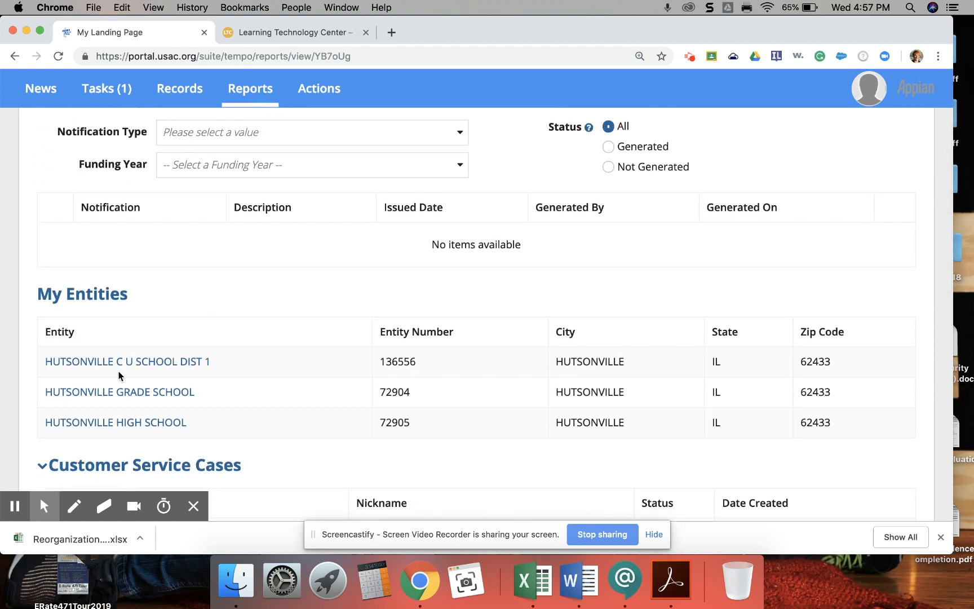
pyautogui.click(120, 366)
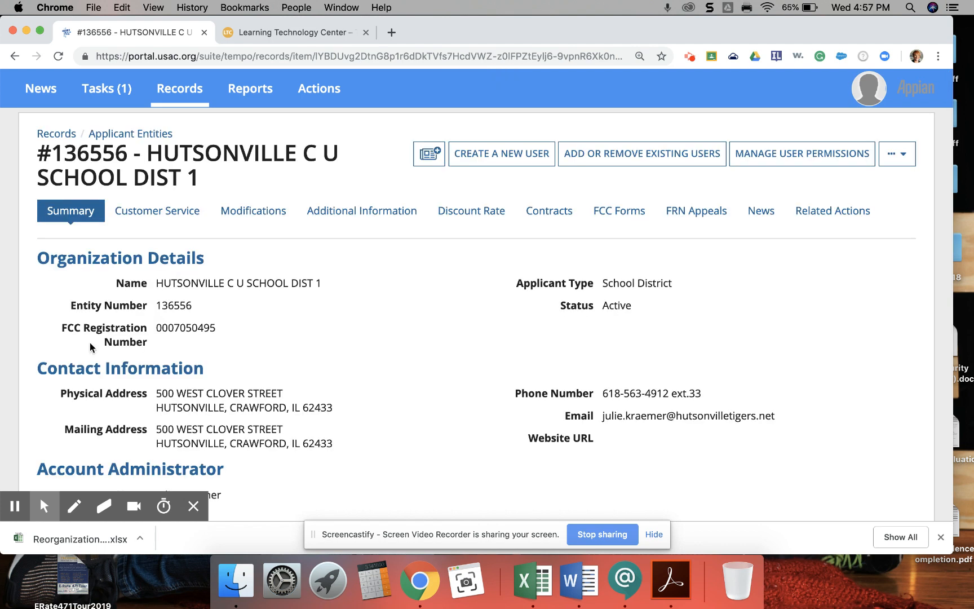
pyautogui.click(552, 219)
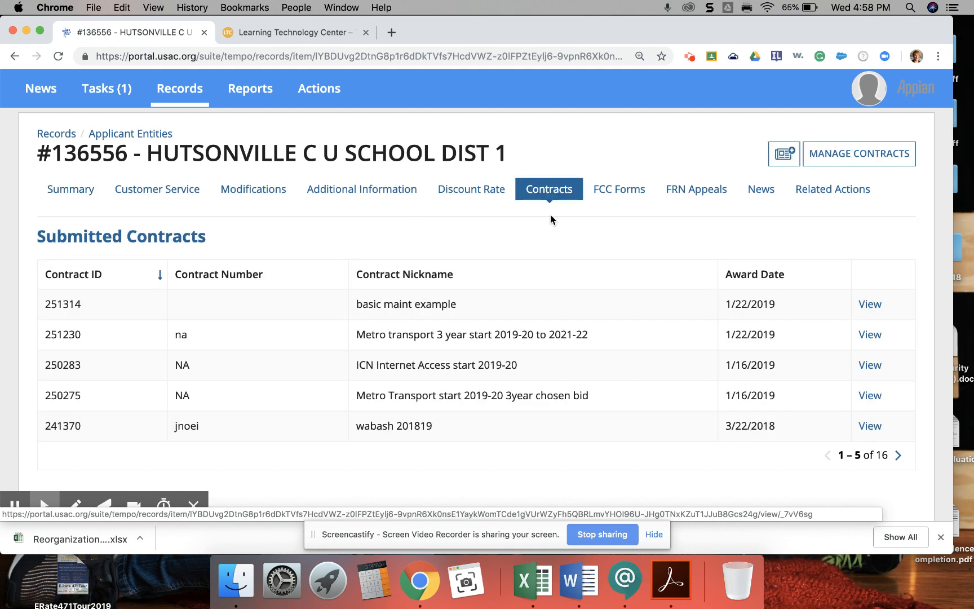
pyautogui.scroll(-1, 526, 351)
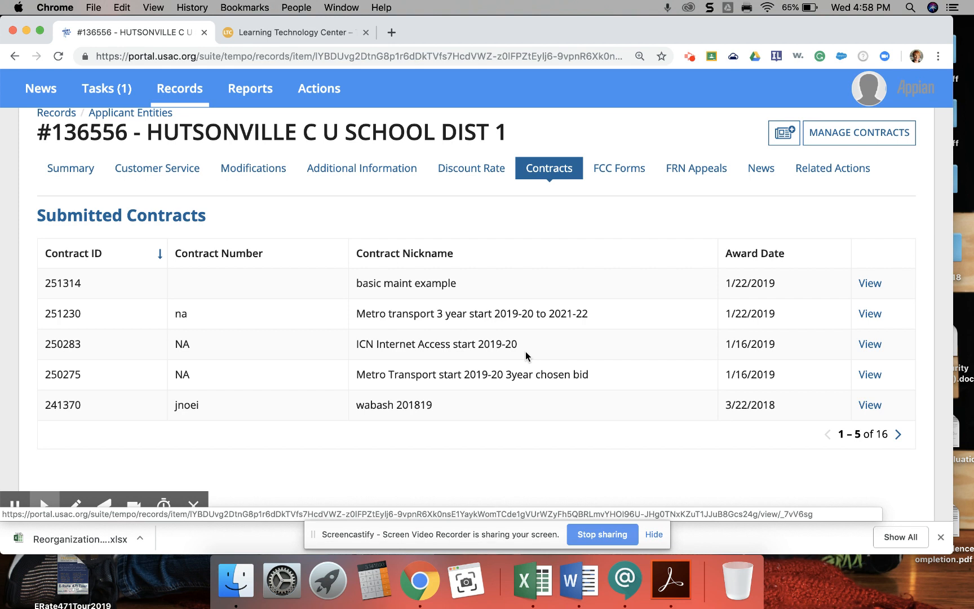
pyautogui.scroll(1, 525, 351)
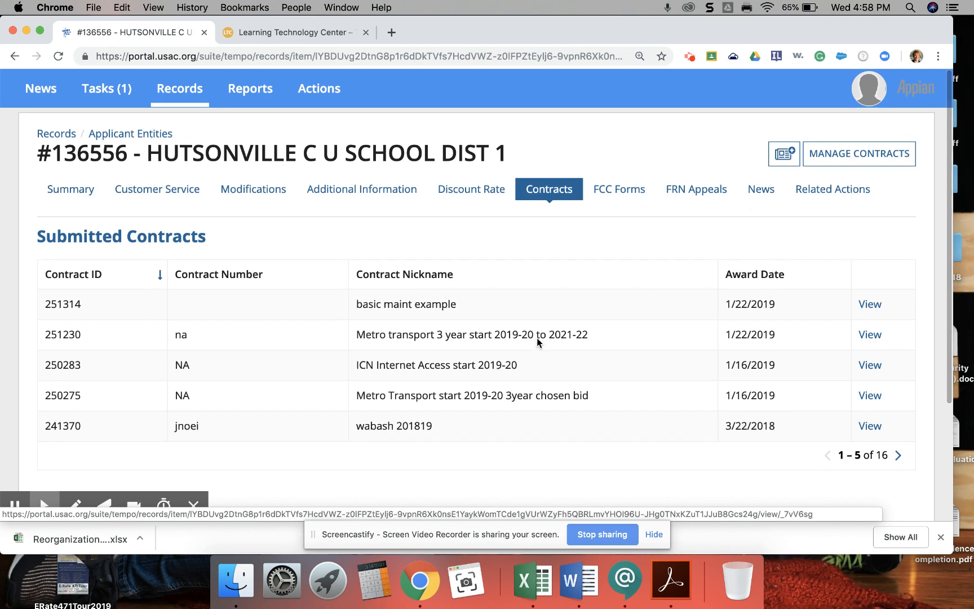
# - Start adding a new contract for the district through contract management
pyautogui.click(862, 160)
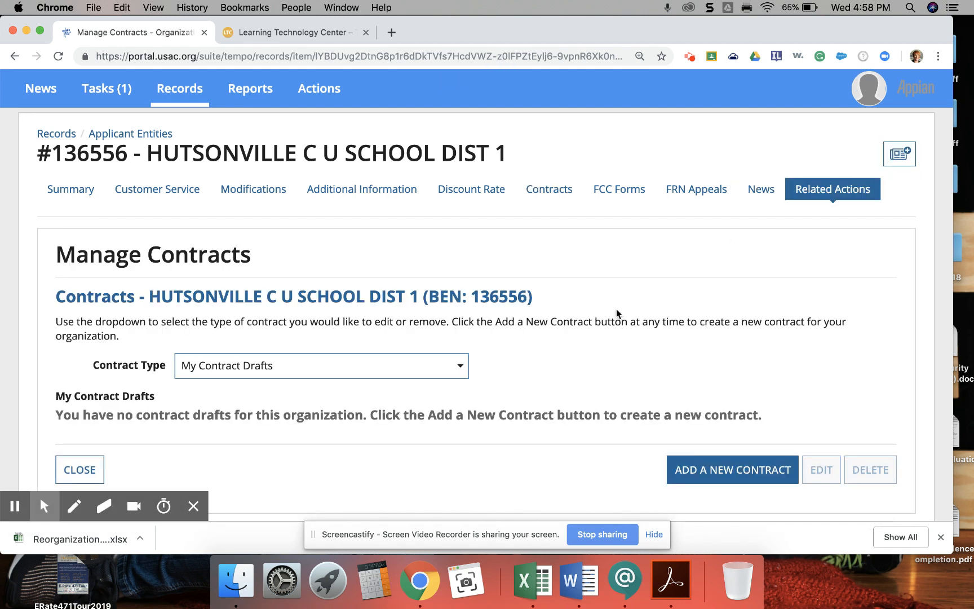
pyautogui.scroll(-2, 617, 309)
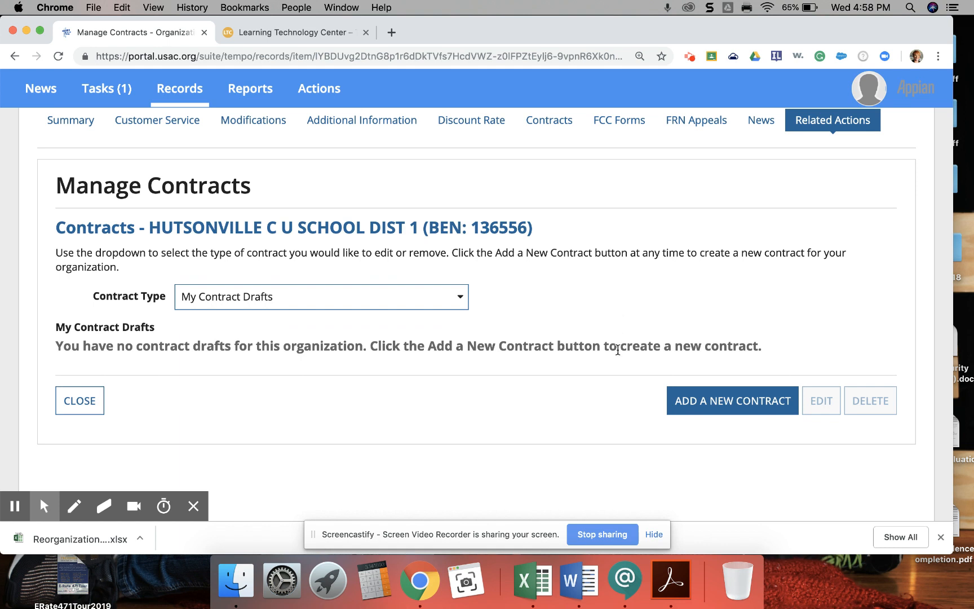
pyautogui.click(695, 407)
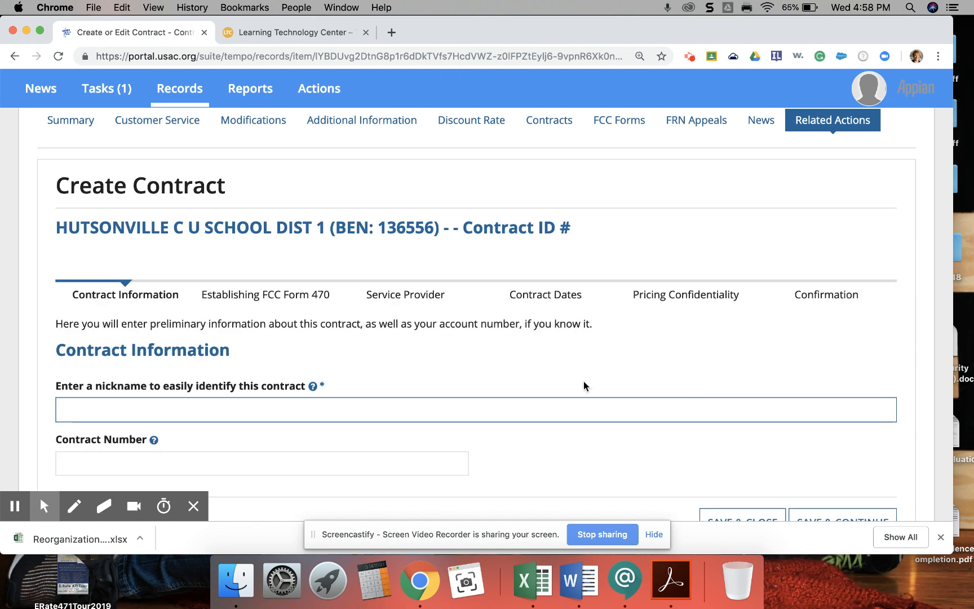
# - Nickname the contract "practice contract FY19-12", leave the contract number blank, and save and continue
pyautogui.write('prac')
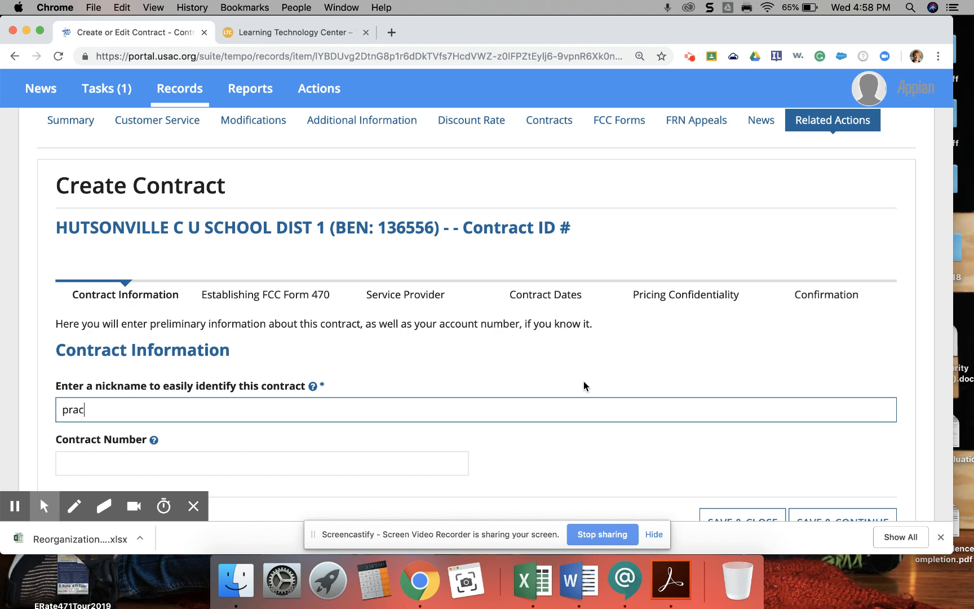
pyautogui.write('tice contract')
pyautogui.scroll(-2, 479, 421)
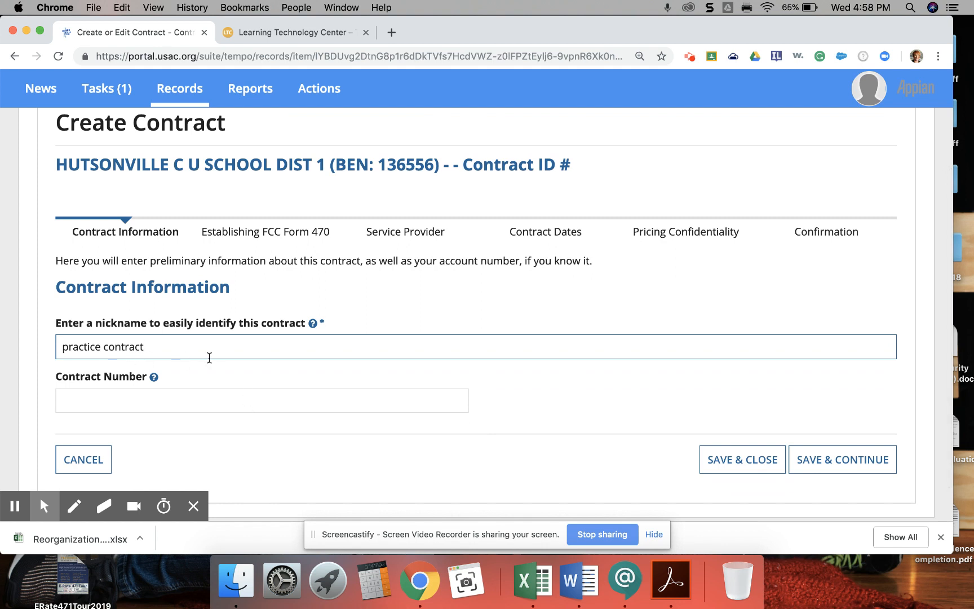
pyautogui.write('FY19-12')
pyautogui.click(124, 401)
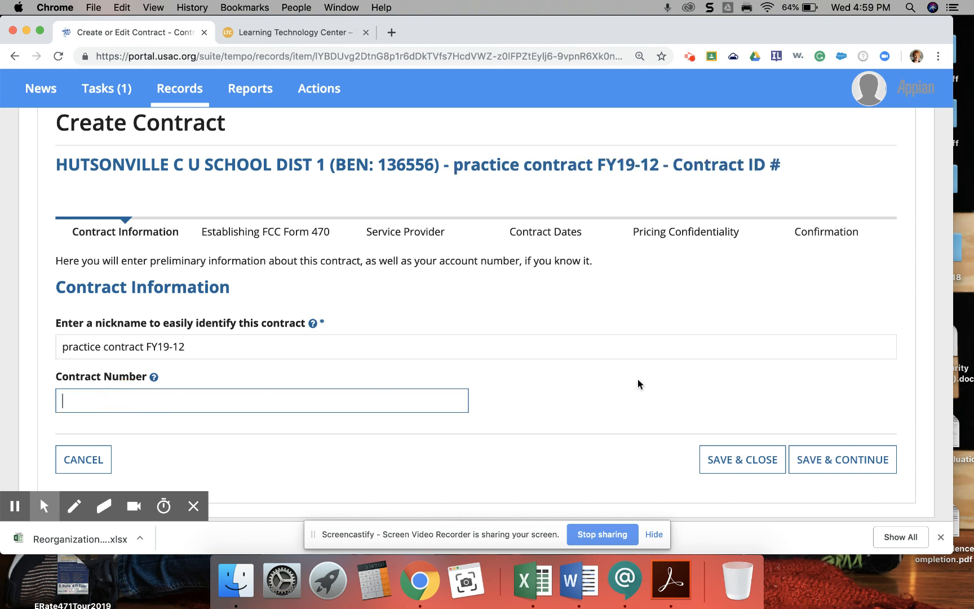
pyautogui.click(836, 464)
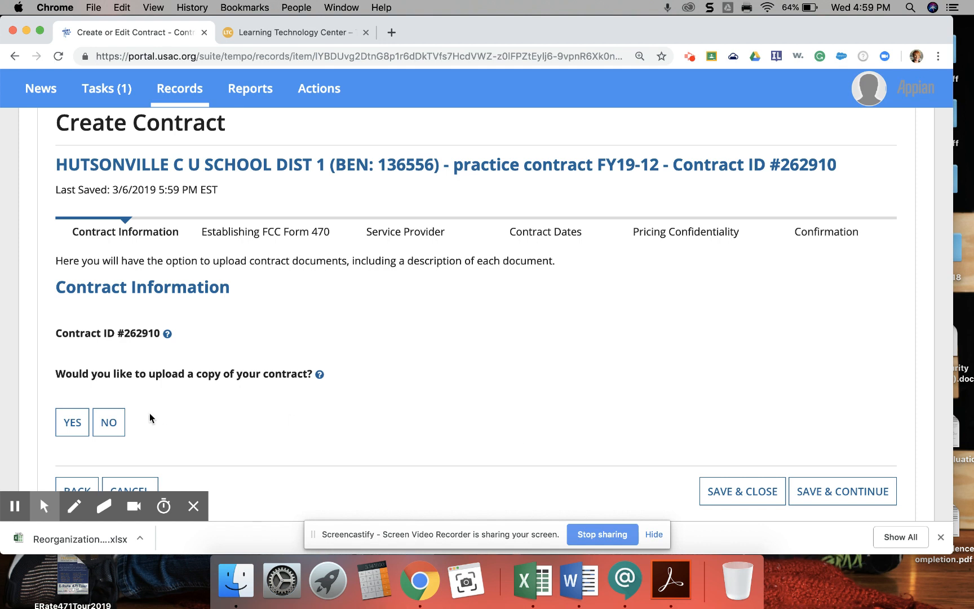
# - Choose to upload a copy of the contract and attach the "Pretend contract for Erate" document from Documents
pyautogui.click(62, 422)
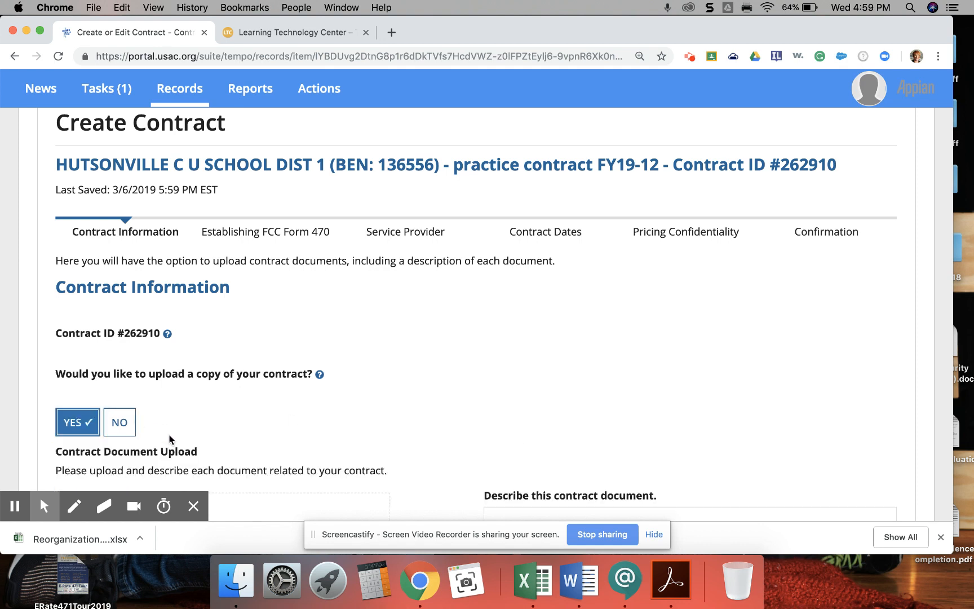
pyautogui.scroll(-3, 169, 439)
pyautogui.click(89, 416)
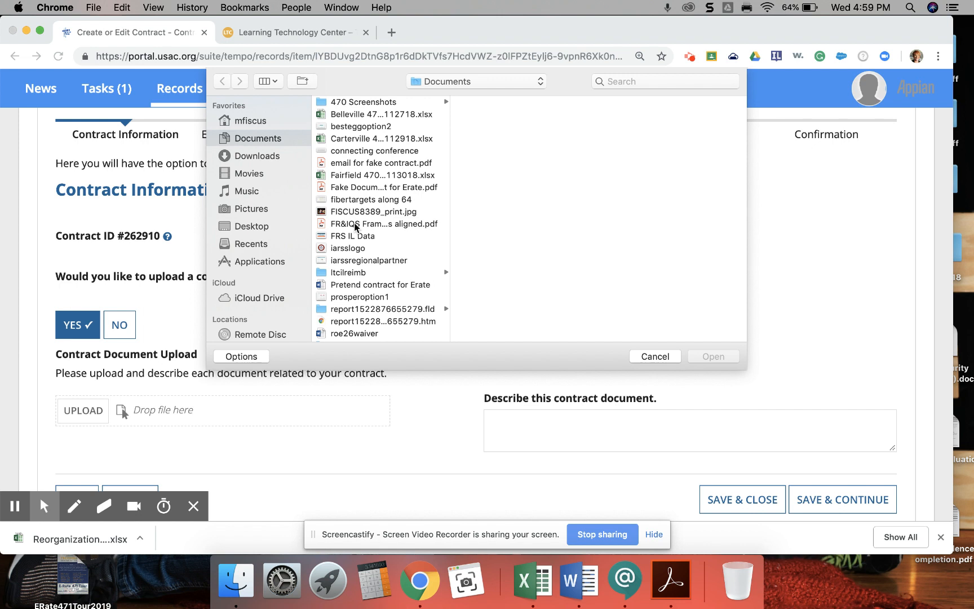
pyautogui.scroll(-1, 355, 226)
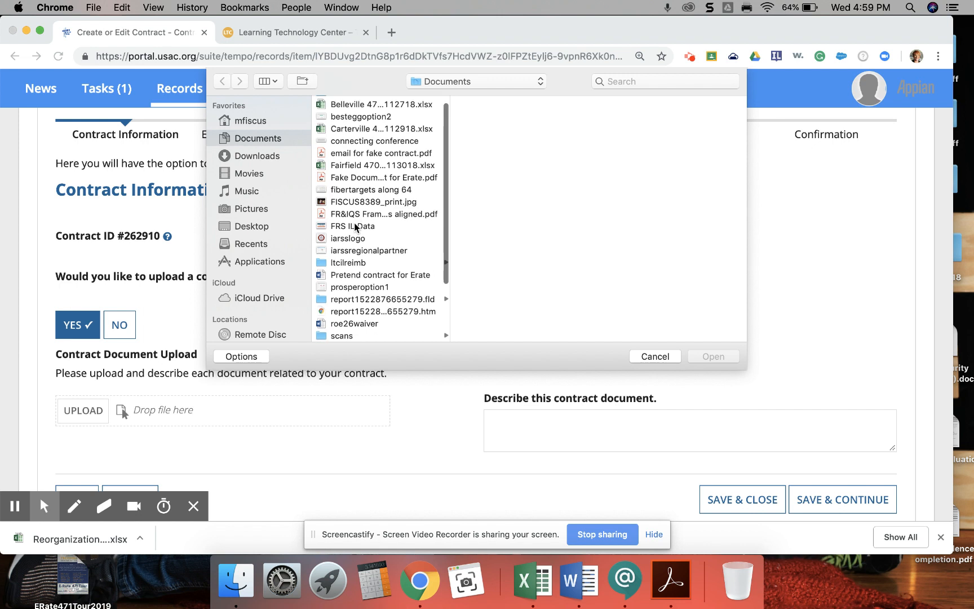
pyautogui.click(342, 275)
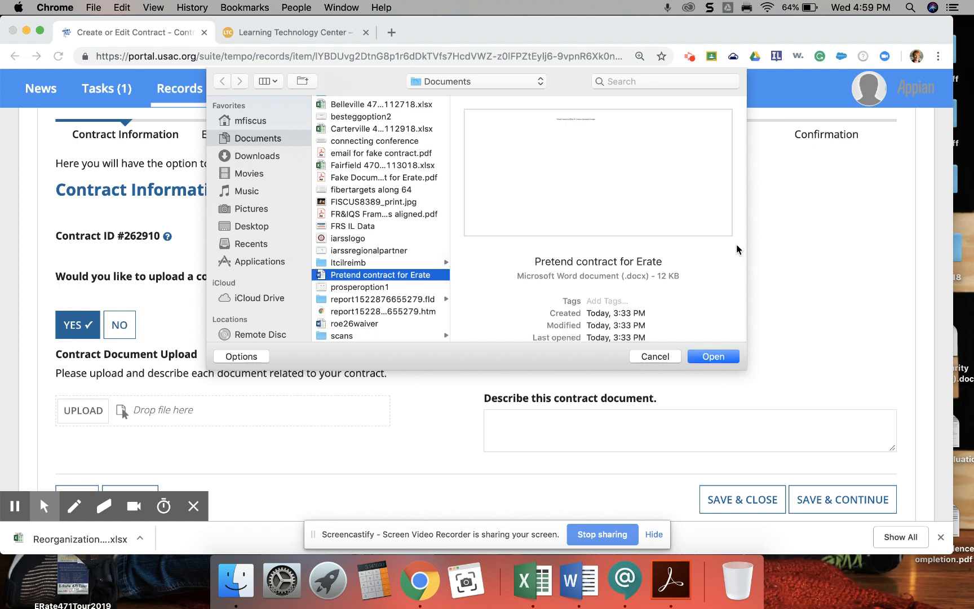
pyautogui.click(722, 356)
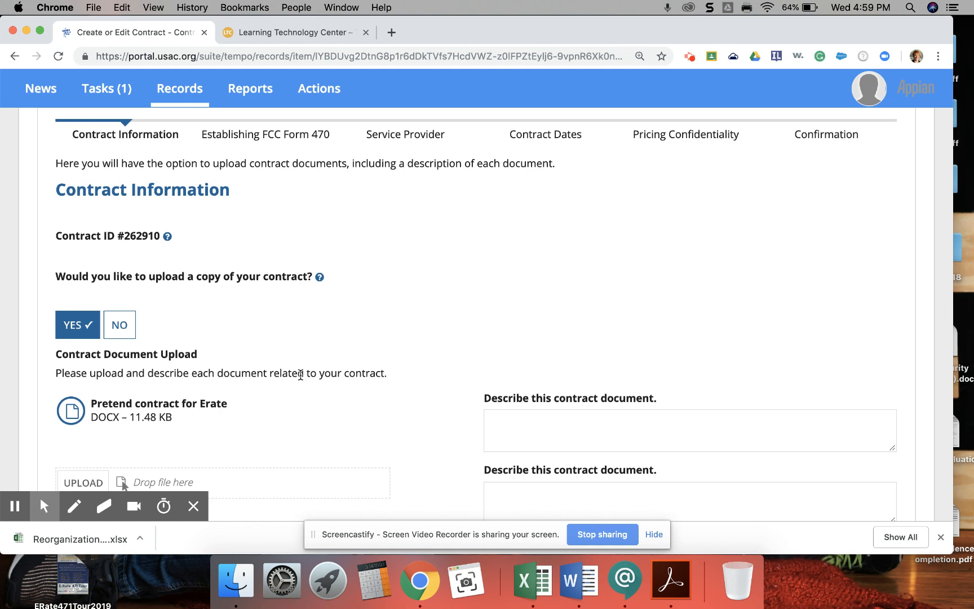
# - Describe the uploaded document as "practice contract", and save and continue
pyautogui.scroll(-2, 339, 378)
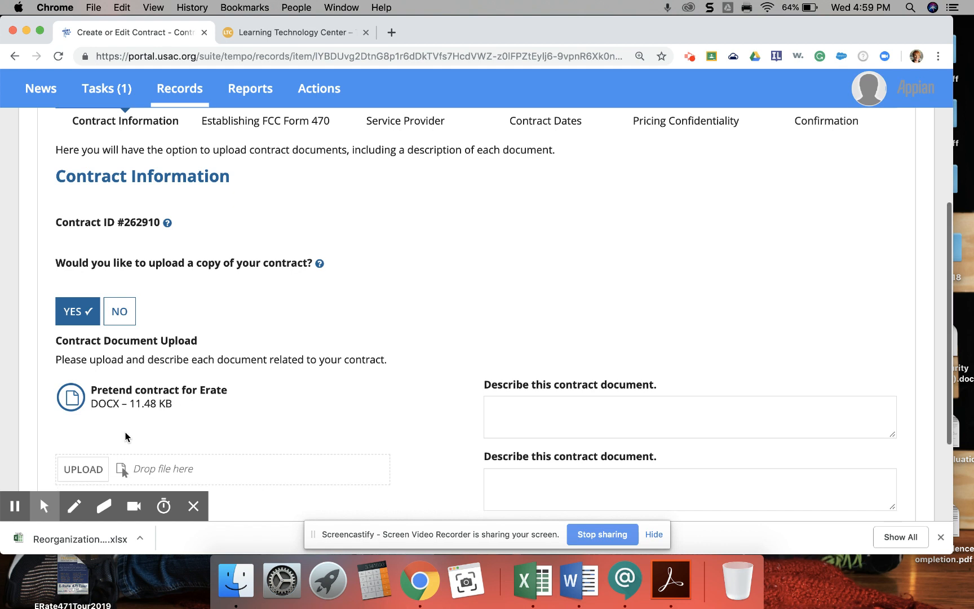
pyautogui.click(551, 371)
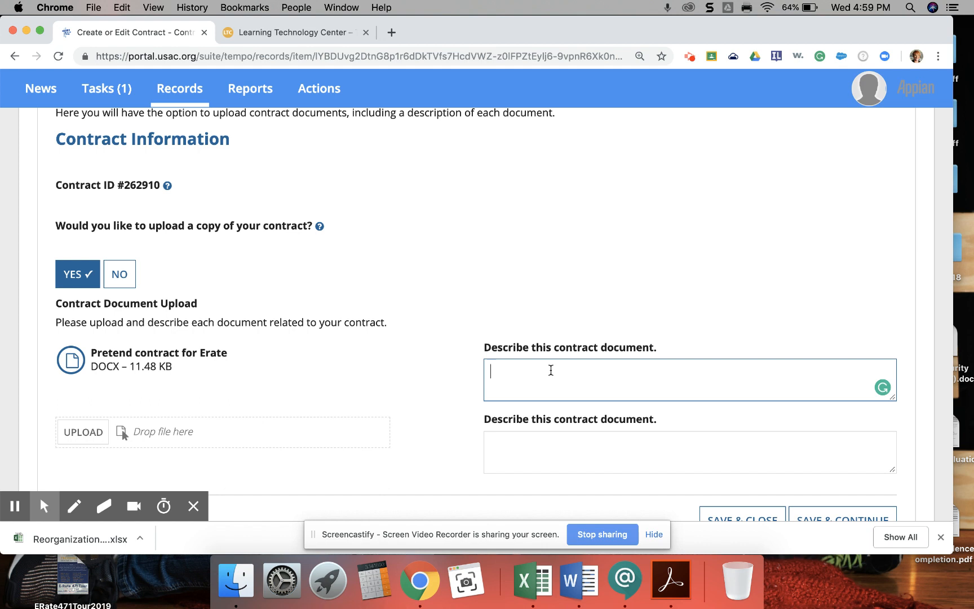
pyautogui.write('practice contract')
pyautogui.scroll(-1, 661, 391)
pyautogui.scroll(-1, 661, 393)
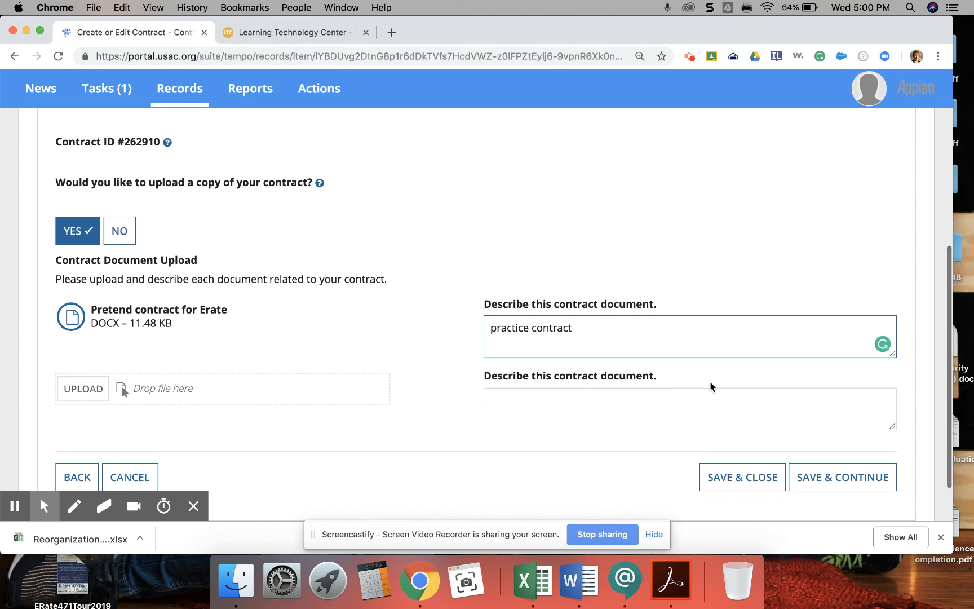
pyautogui.click(822, 477)
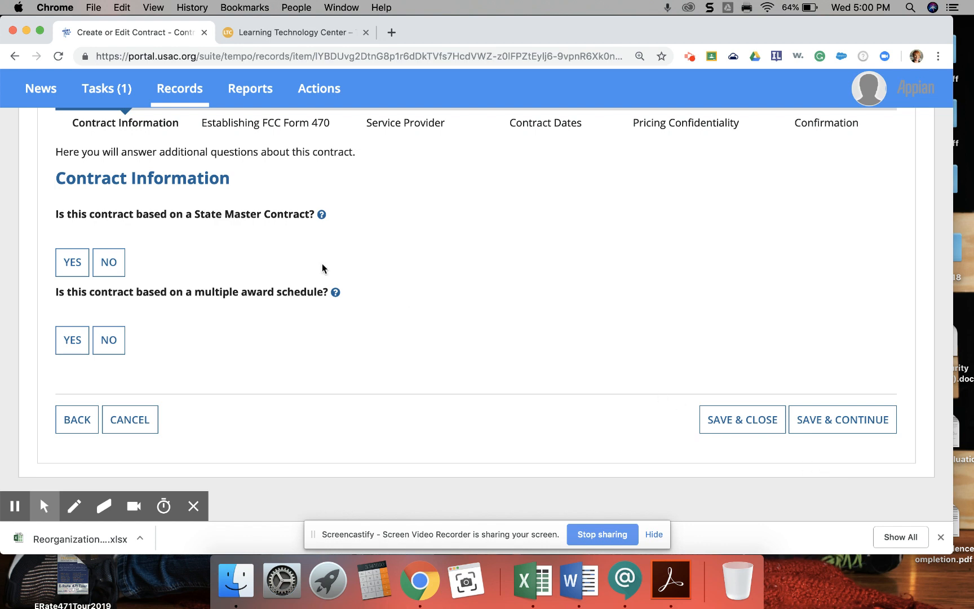
# - Answer No to both the State Master Contract and multiple award schedule questions, and save and continue
pyautogui.click(121, 265)
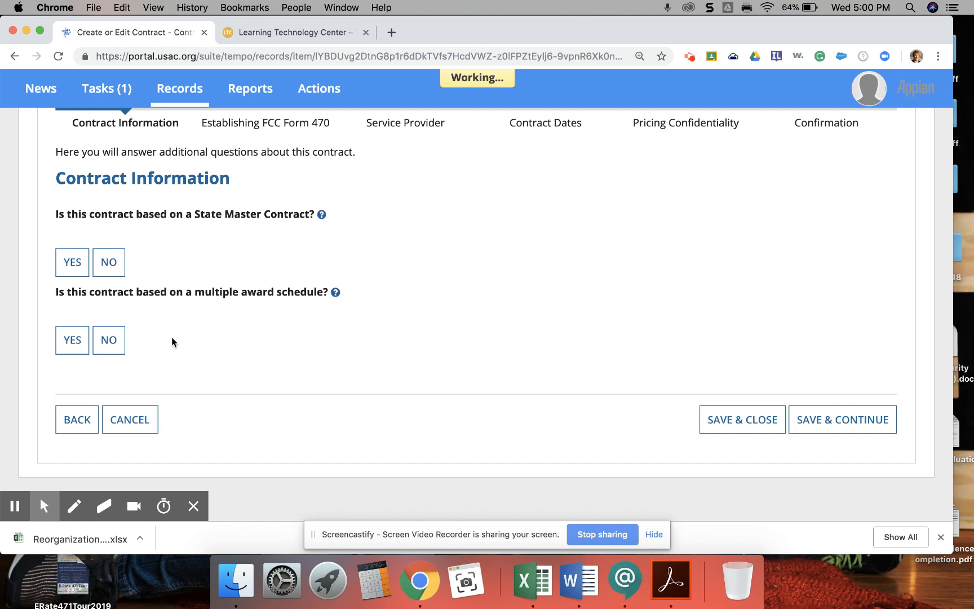
pyautogui.click(116, 343)
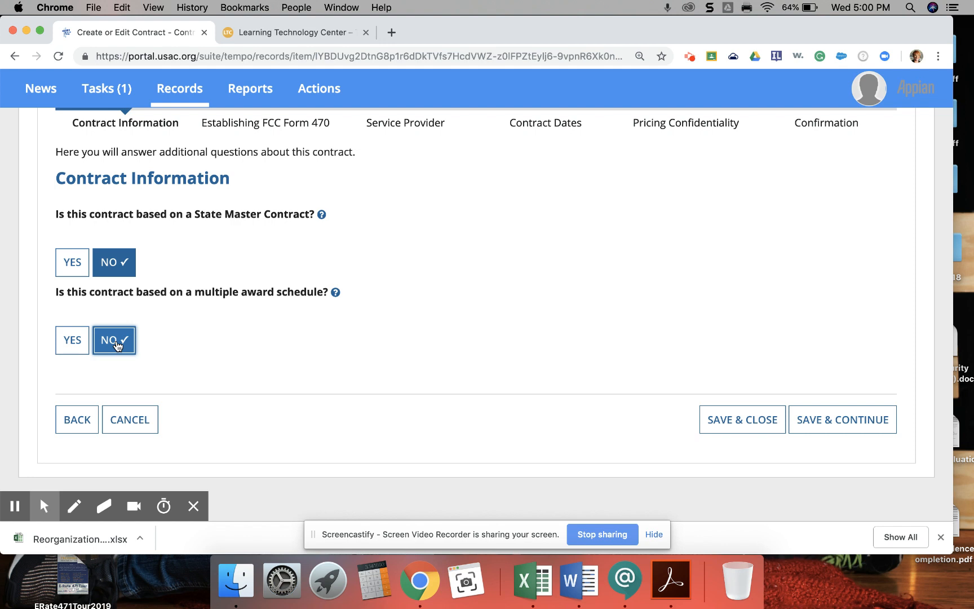
pyautogui.click(822, 415)
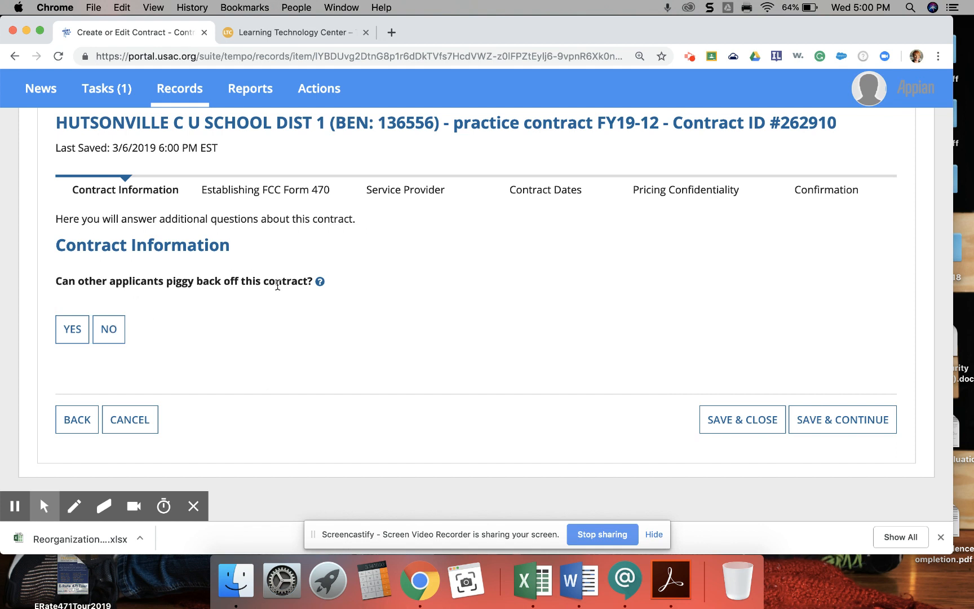
# - Answer No to both piggyback contract questions after viewing the first question's help, and save and continue
pyautogui.moveTo(321, 282)
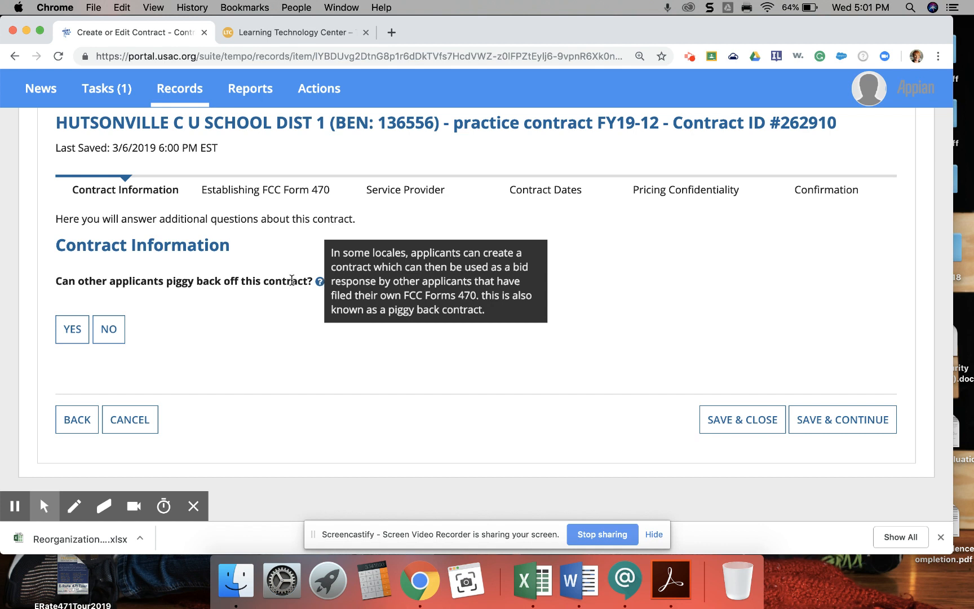
pyautogui.click(105, 332)
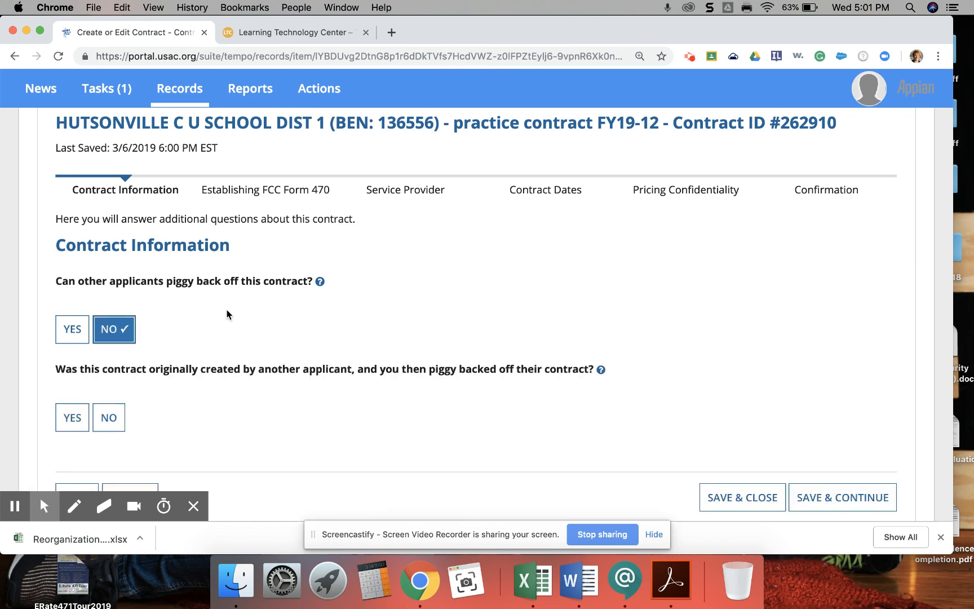
pyautogui.click(109, 420)
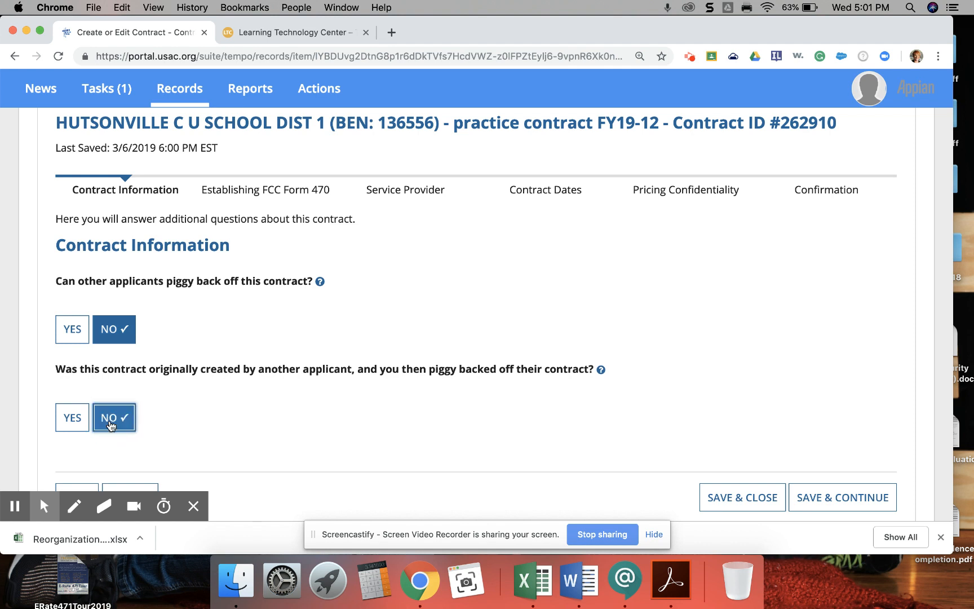
pyautogui.scroll(-3, 329, 404)
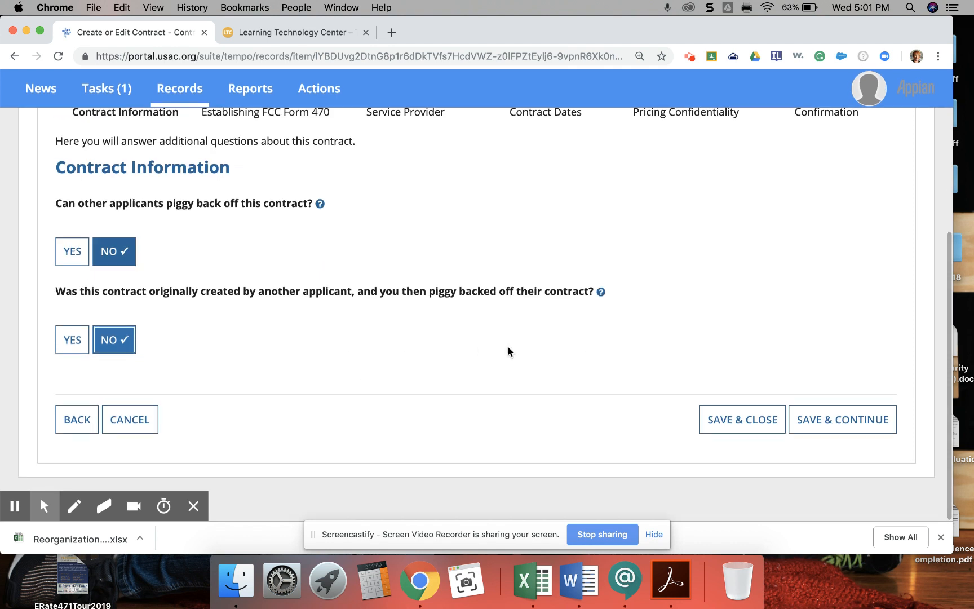
pyautogui.click(820, 417)
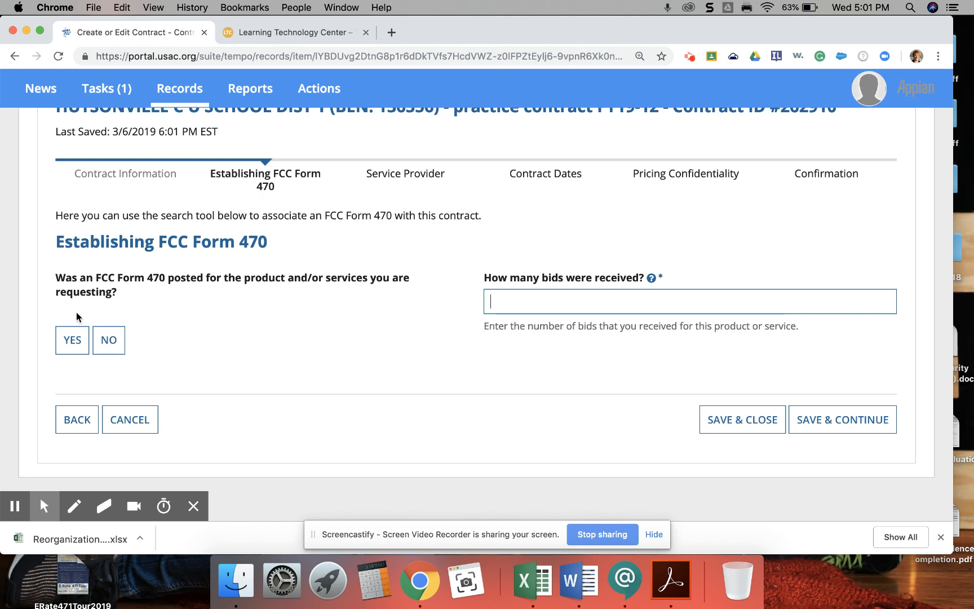
# - Answer Yes to an FCC Form 470 having been posted and enter 3 as the number of bids received
pyautogui.click(72, 338)
pyautogui.scroll(-2, 68, 338)
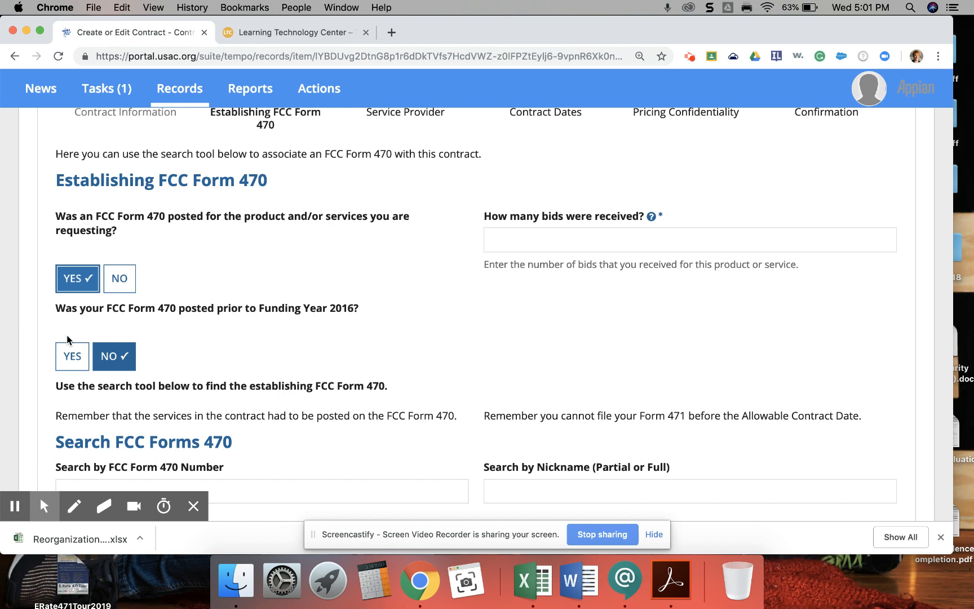
pyautogui.click(512, 242)
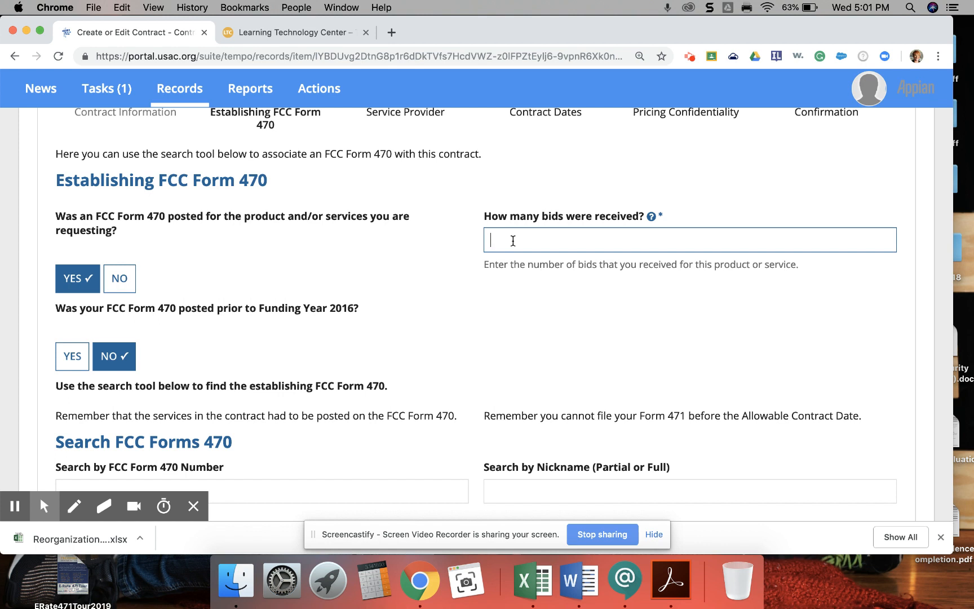
pyautogui.write('3')
pyautogui.click(543, 310)
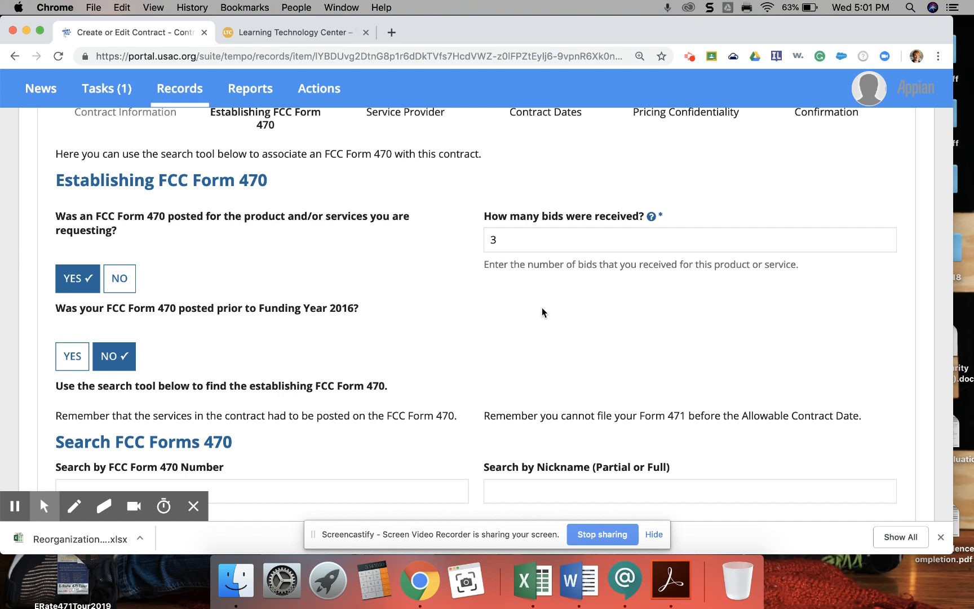
pyautogui.scroll(-5, 542, 307)
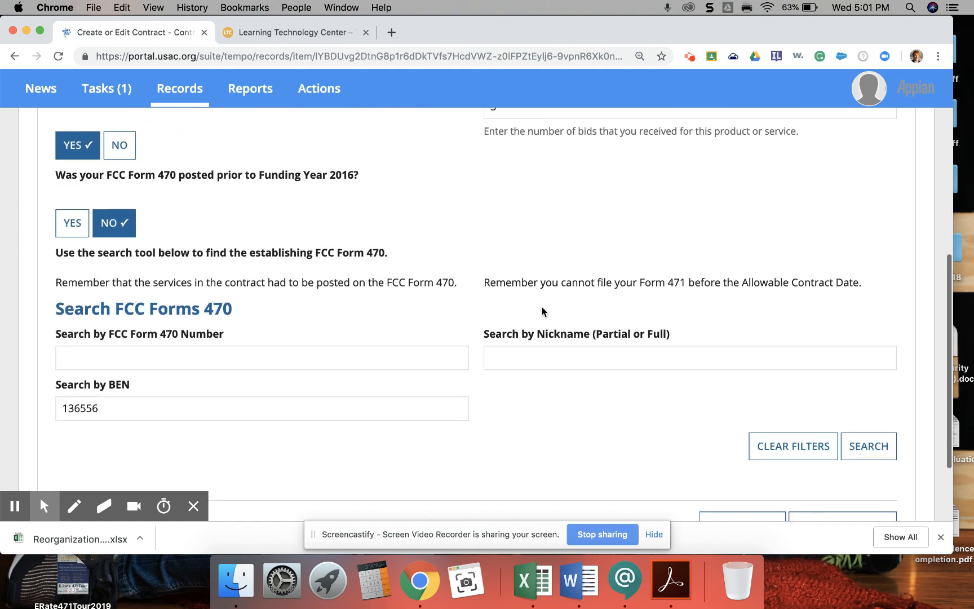
pyautogui.scroll(-1, 539, 306)
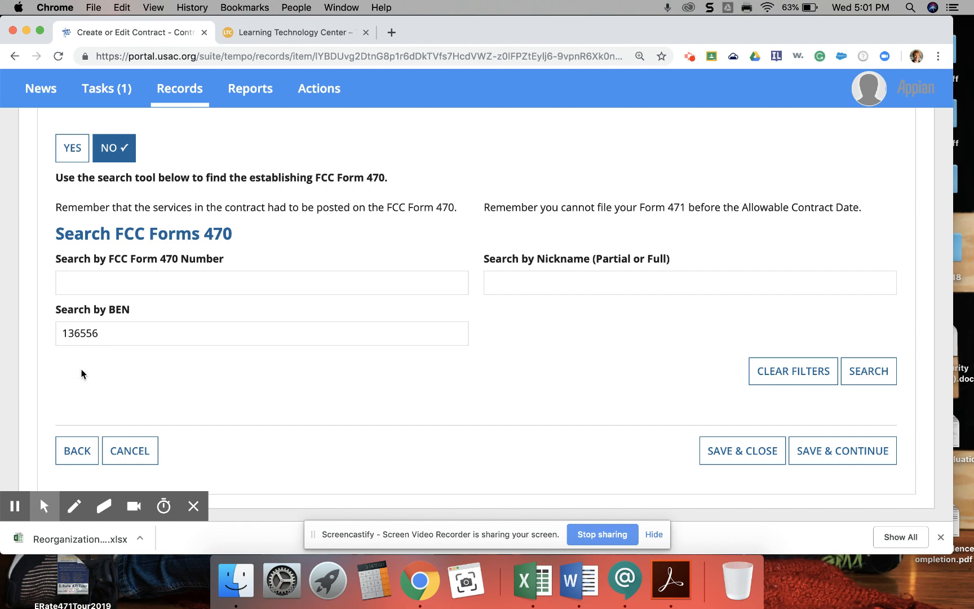
# - Search the FCC Forms 470 by the entered BEN and sort the results by funding year, newest first
pyautogui.click(865, 371)
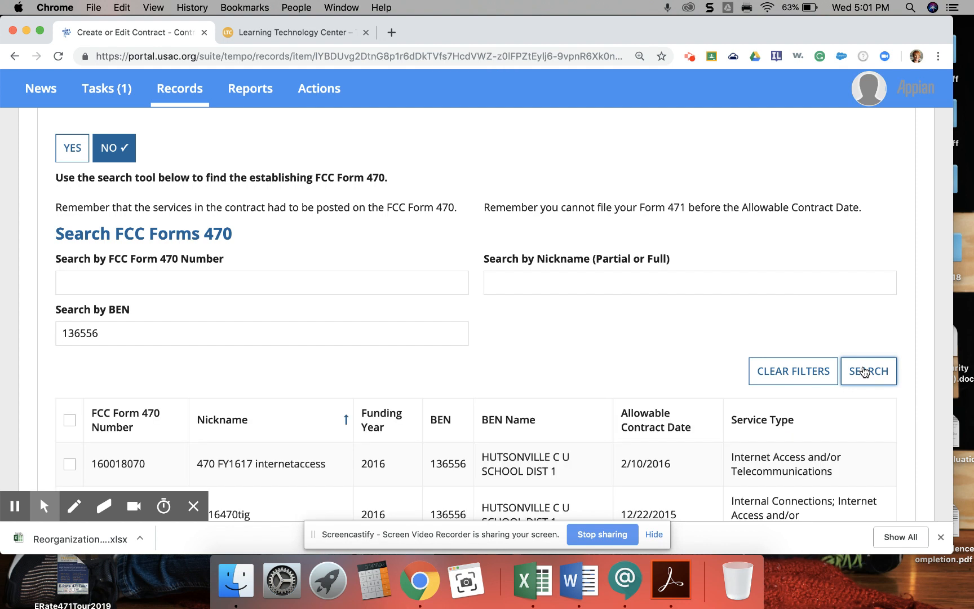
pyautogui.scroll(-5, 865, 371)
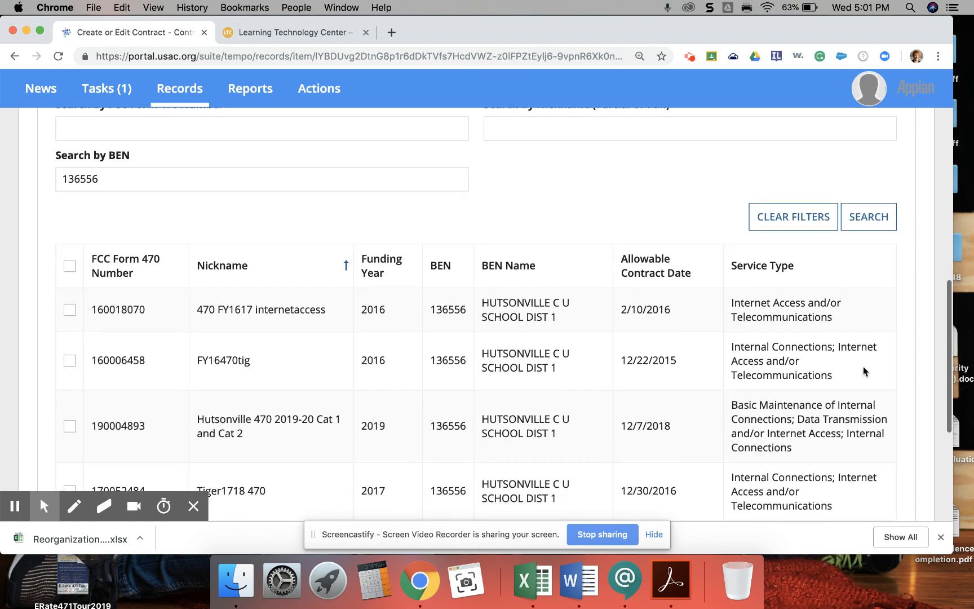
pyautogui.click(375, 260)
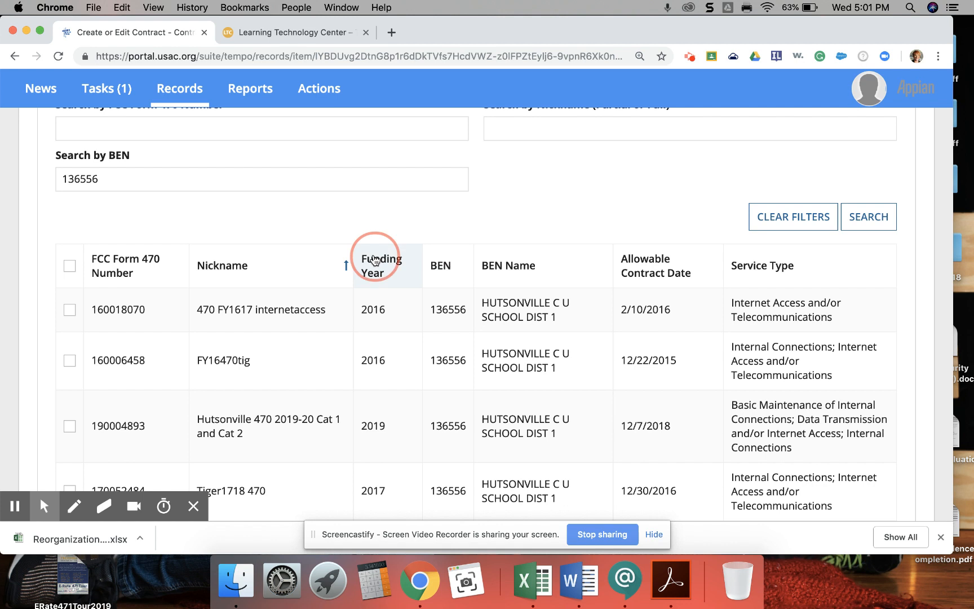
pyautogui.click(375, 260)
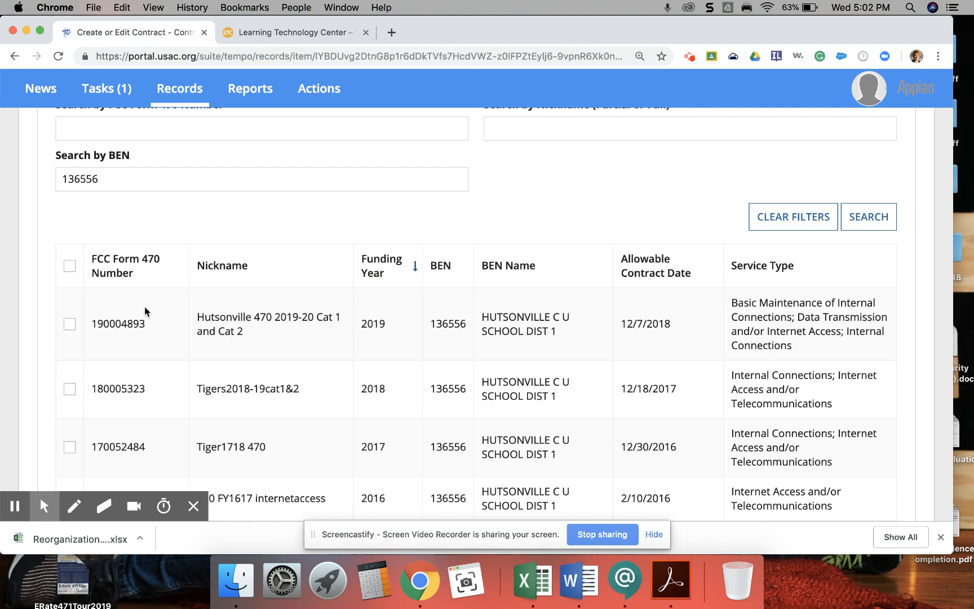
# - Select the 2019 form "Hutsonville 470 2019-20 Cat 1 and Cat 2" as the establishing FCC Form 470, and save and continue
pyautogui.click(68, 324)
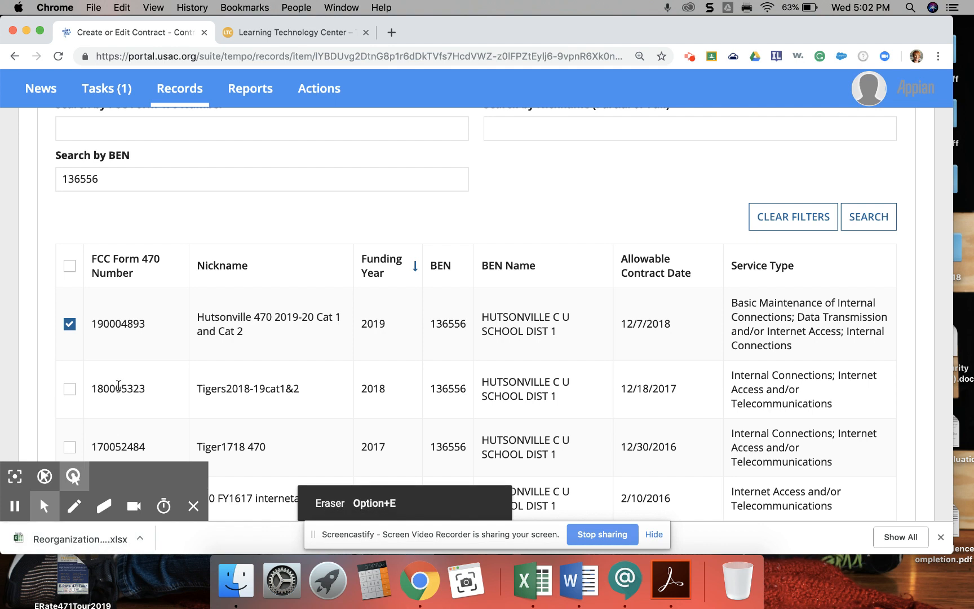
pyautogui.scroll(-5, 205, 364)
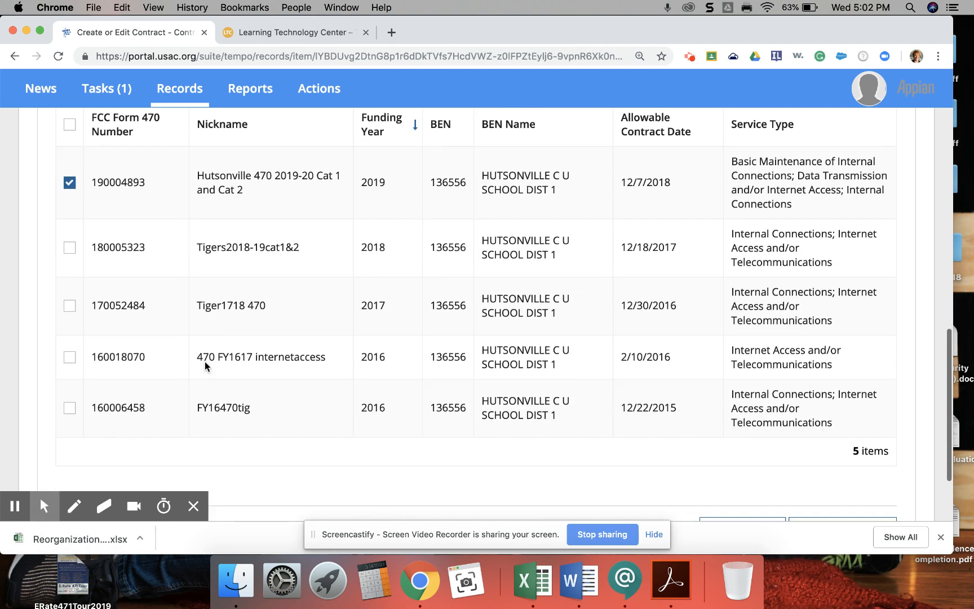
pyautogui.scroll(-2, 204, 361)
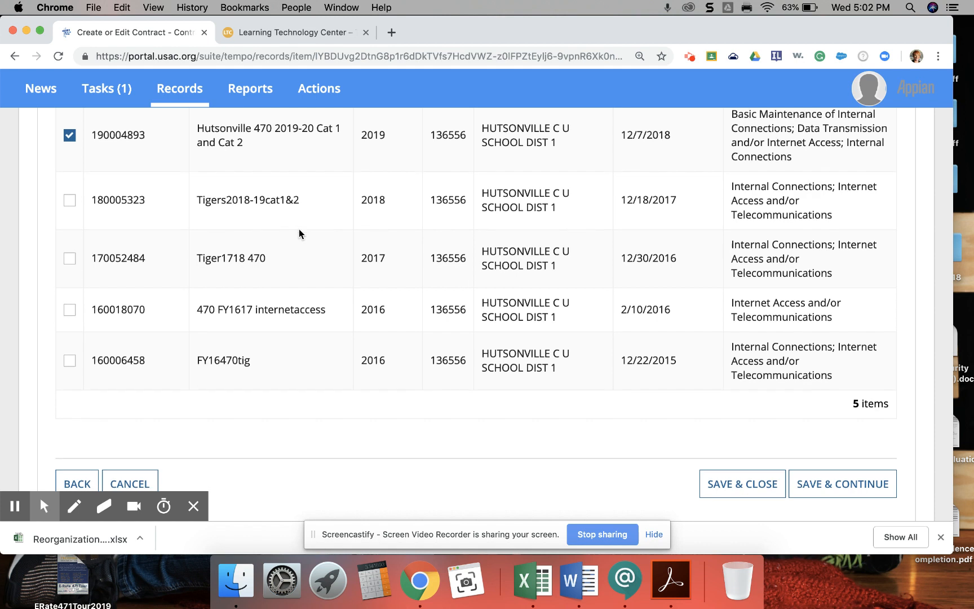
pyautogui.scroll(-2, 299, 229)
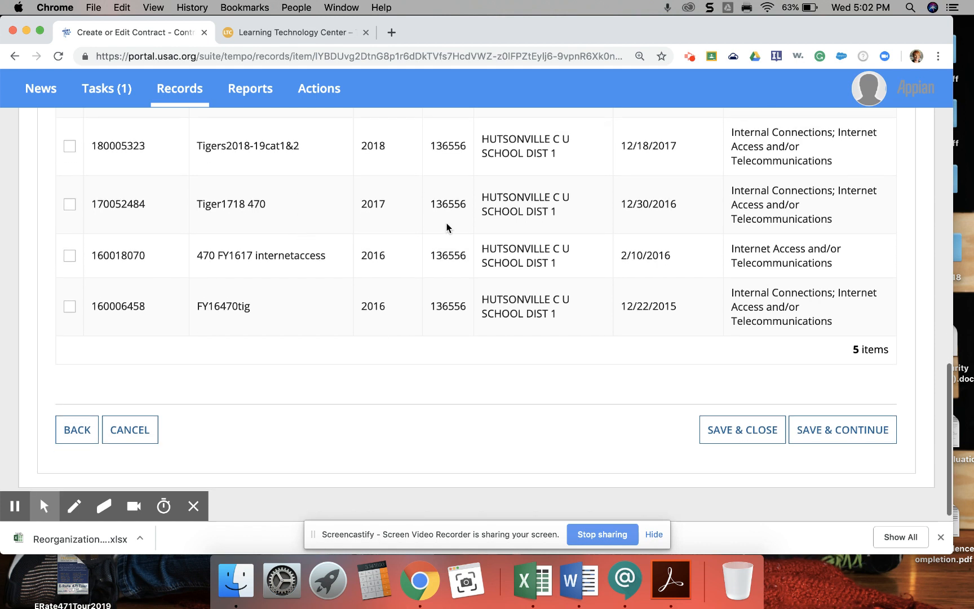
pyautogui.click(821, 442)
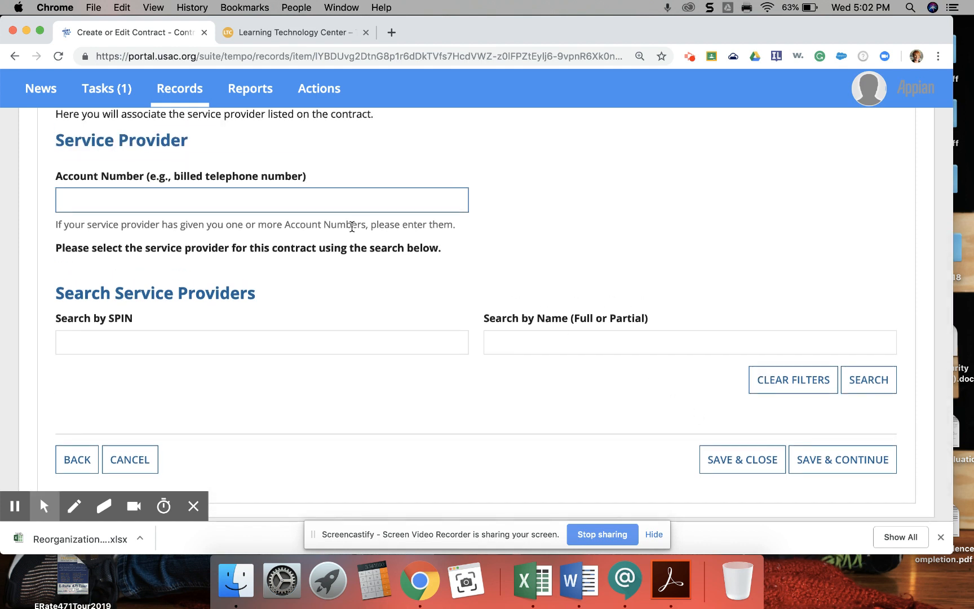
# - Enter the service provider account number and search service providers by the name "Illinois Century Network"
pyautogui.write('abc123')
pyautogui.click(492, 344)
pyautogui.write('I')
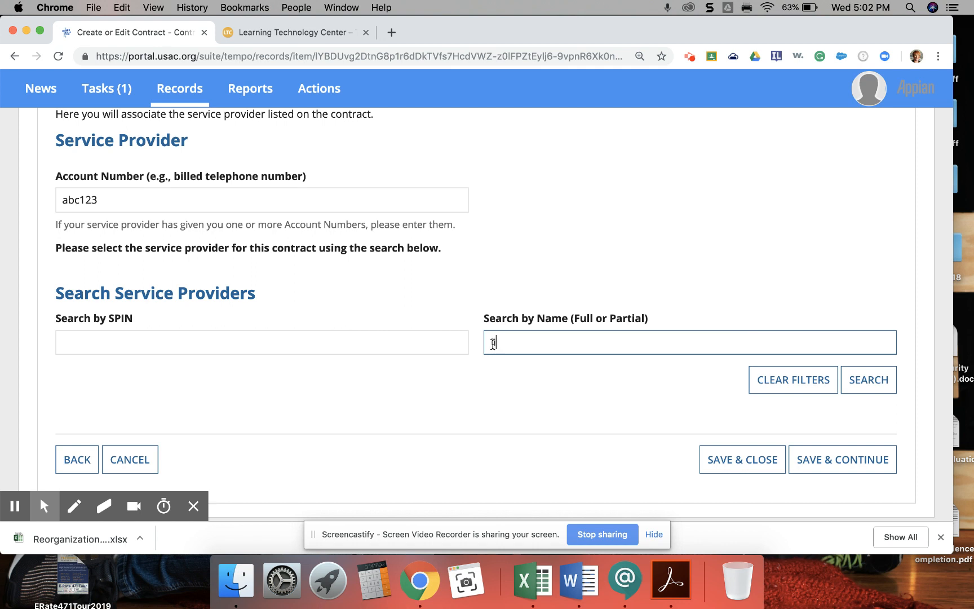
pyautogui.write('llinois Century . Ne')
pyautogui.press('BackSpace')
pyautogui.press('BackSpace')
pyautogui.press('BackSpace')
pyautogui.press('BackSpace')
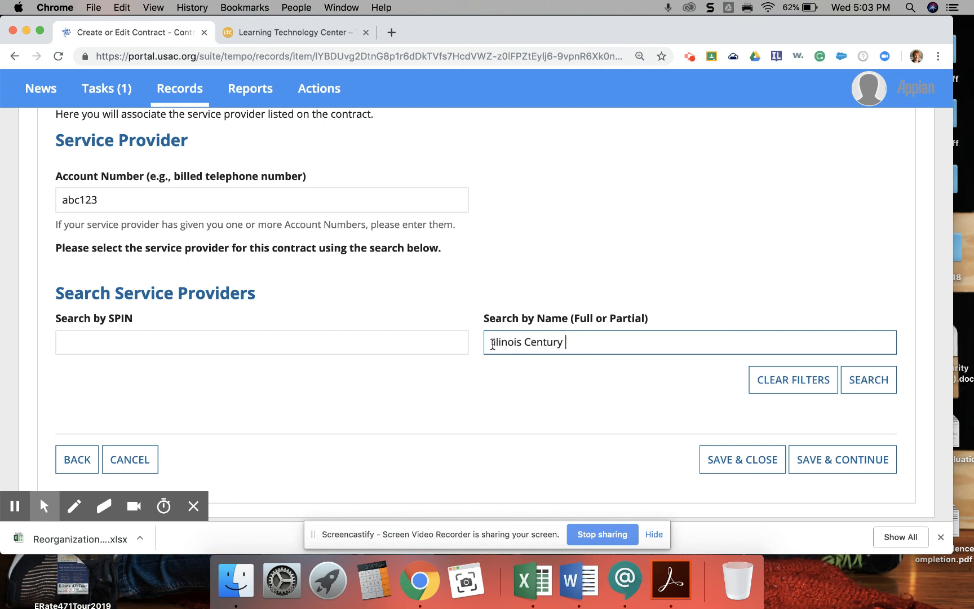
pyautogui.write('Netw')
pyautogui.write('ro')
pyautogui.press('BackSpace')
pyautogui.press('BackSpace')
pyautogui.write('ork')
pyautogui.click(863, 389)
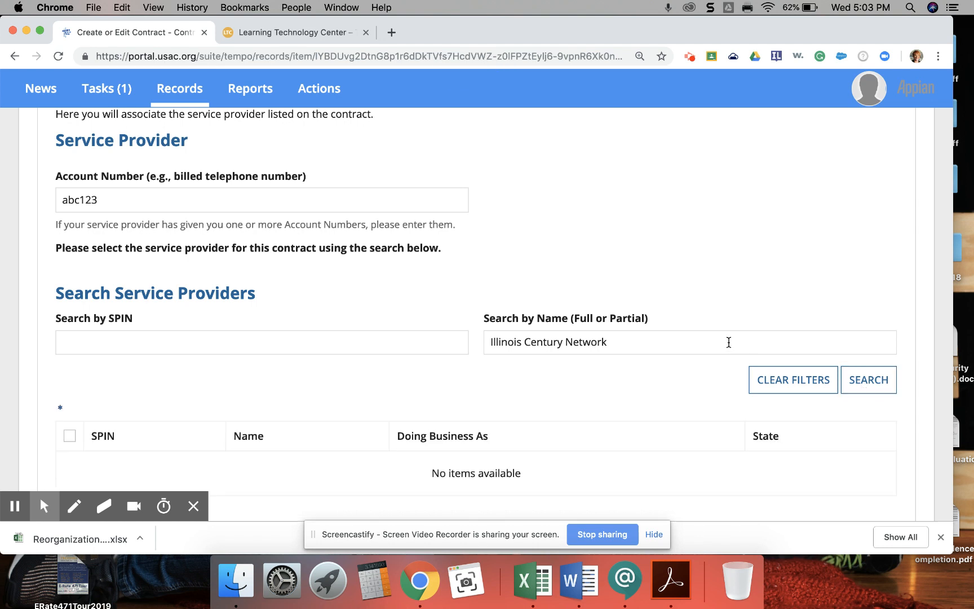
# - Rerun the provider search, select Illinois Century Network as the contract's service provider, and save and continue
pyautogui.click(645, 348)
pyautogui.scroll(-1, 646, 350)
pyautogui.scroll(-2, 646, 349)
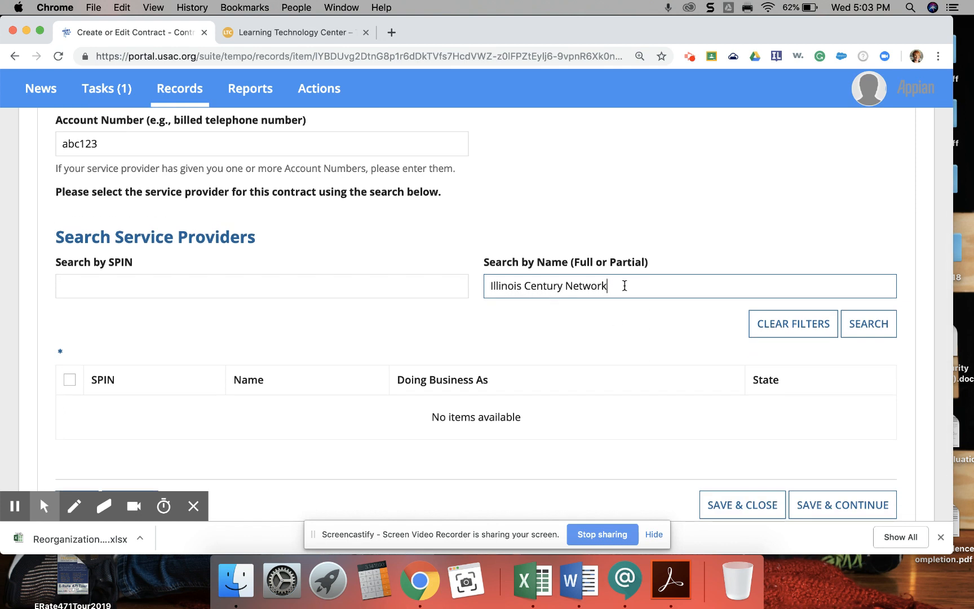
pyautogui.click(865, 331)
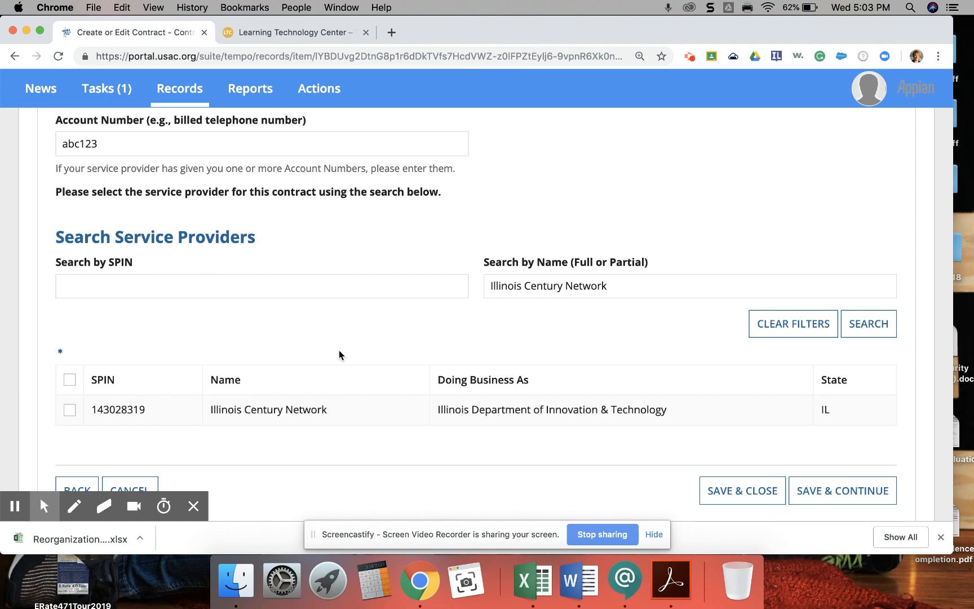
pyautogui.click(73, 410)
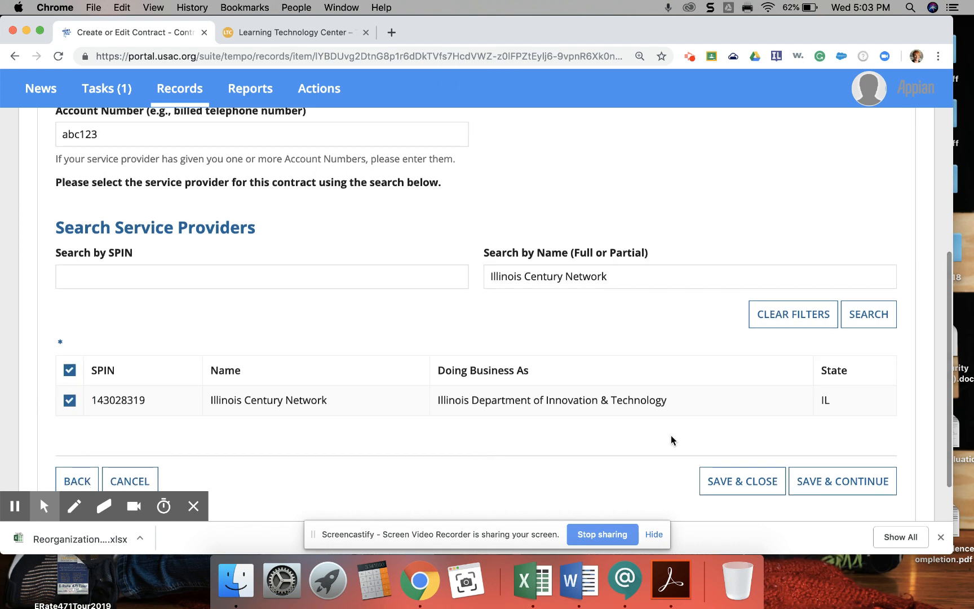
pyautogui.click(825, 494)
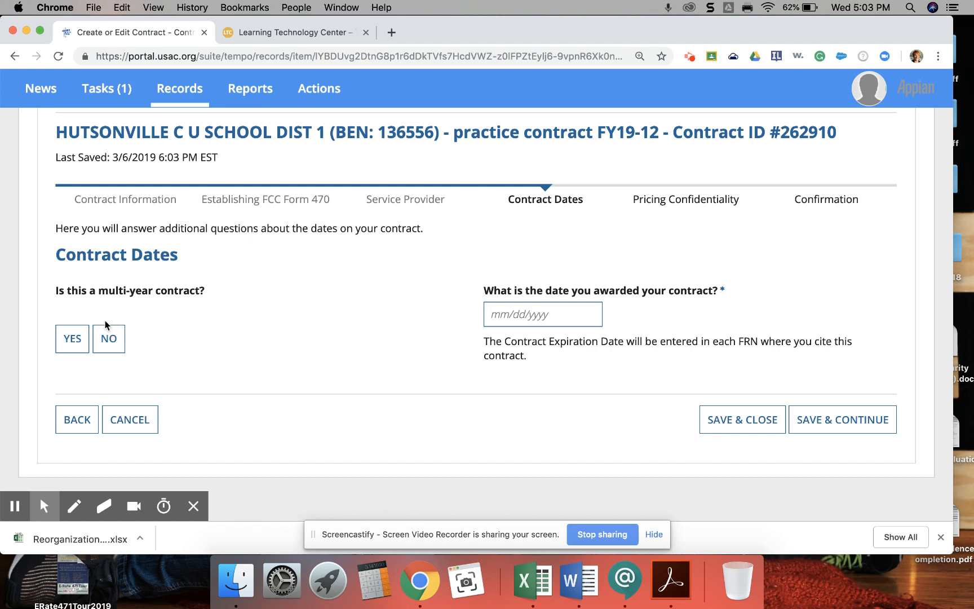
# - Answer Yes to the multi-year contract question and enter 11/22/18 as the contract award date
pyautogui.click(76, 339)
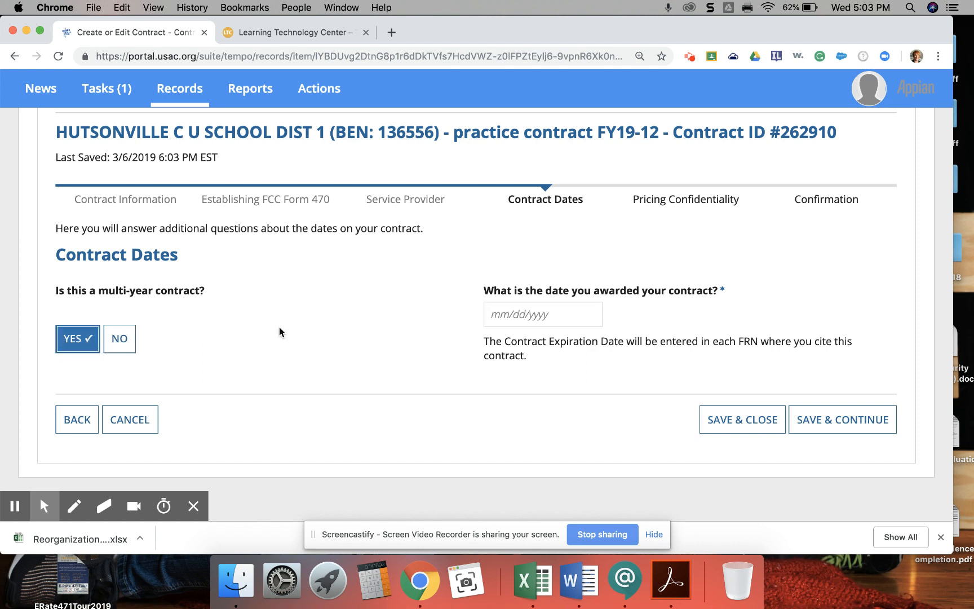
pyautogui.click(524, 316)
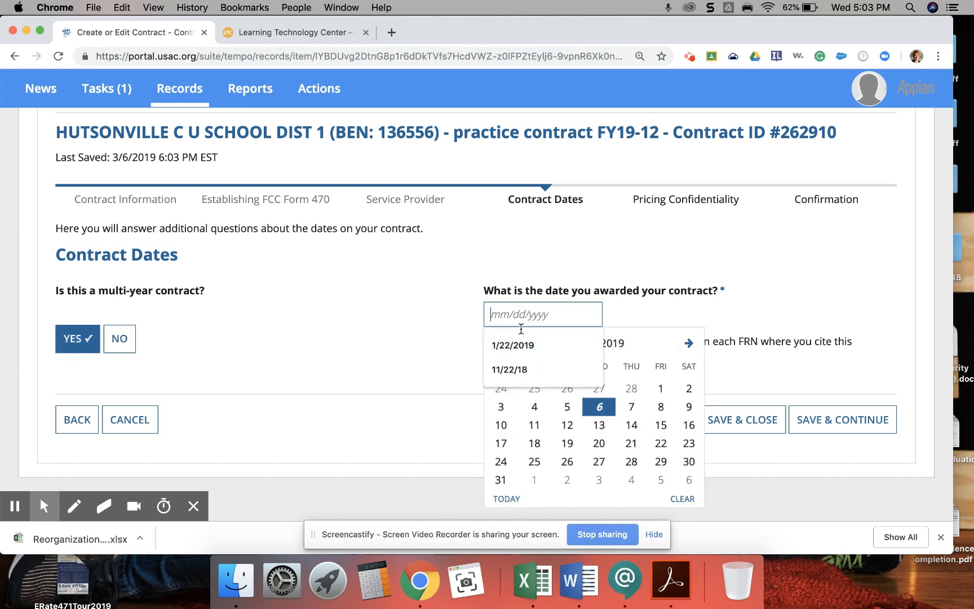
pyautogui.click(508, 368)
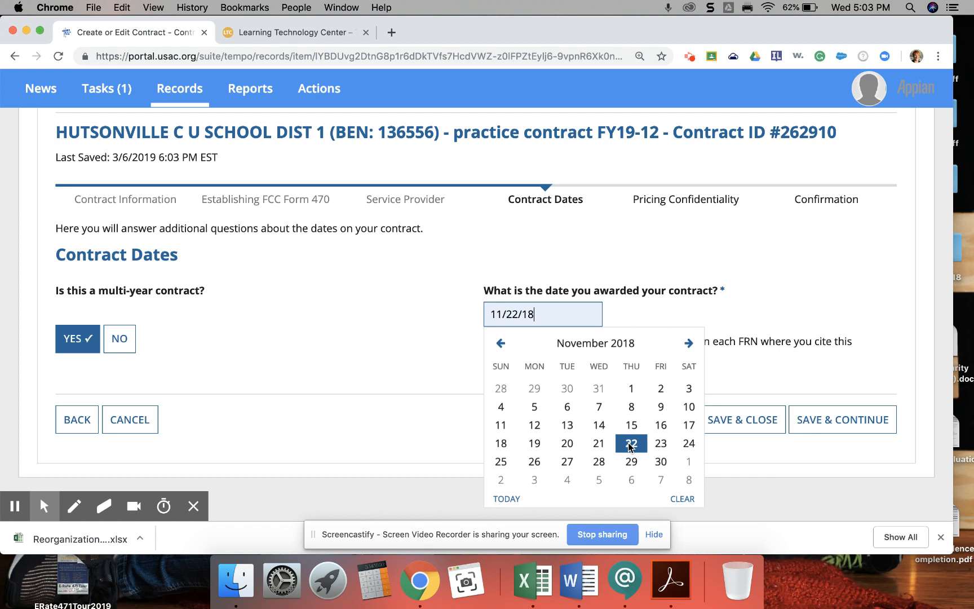
# - Change the contract award date to 09/09/2018
pyautogui.click(501, 343)
pyautogui.click(502, 344)
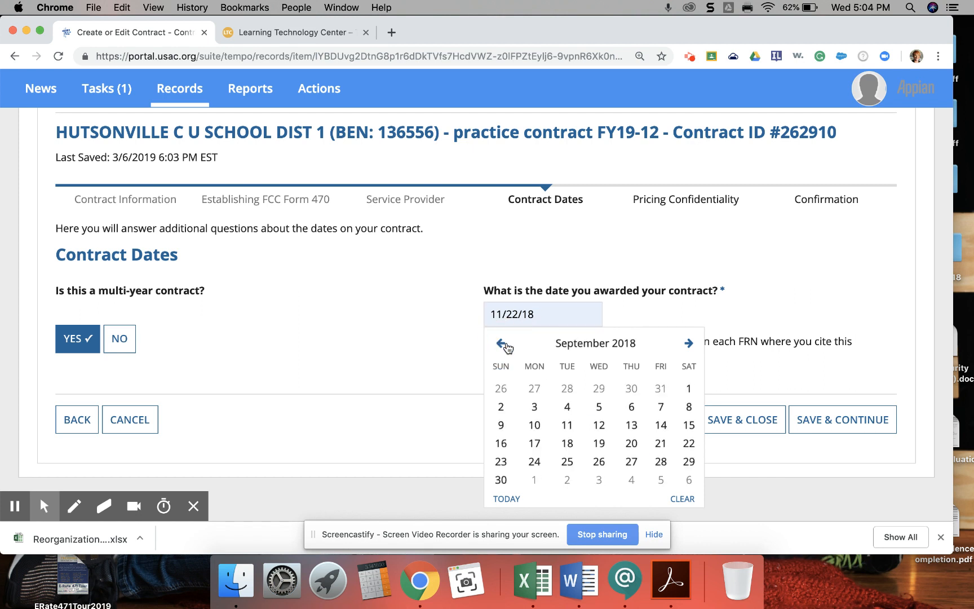
pyautogui.click(501, 426)
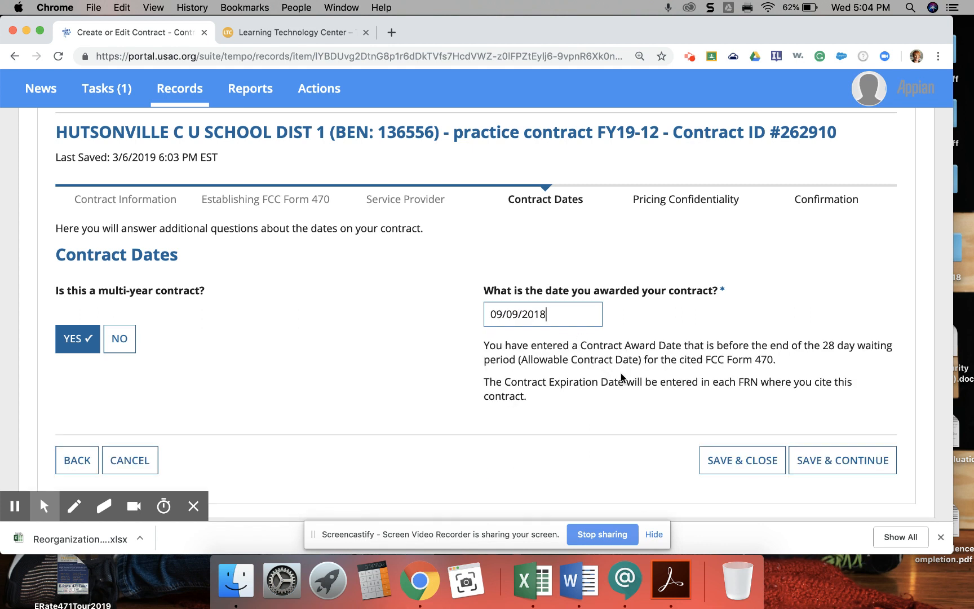
# - Set the contract award date to 03/06/2019, and save and continue
pyautogui.click(557, 320)
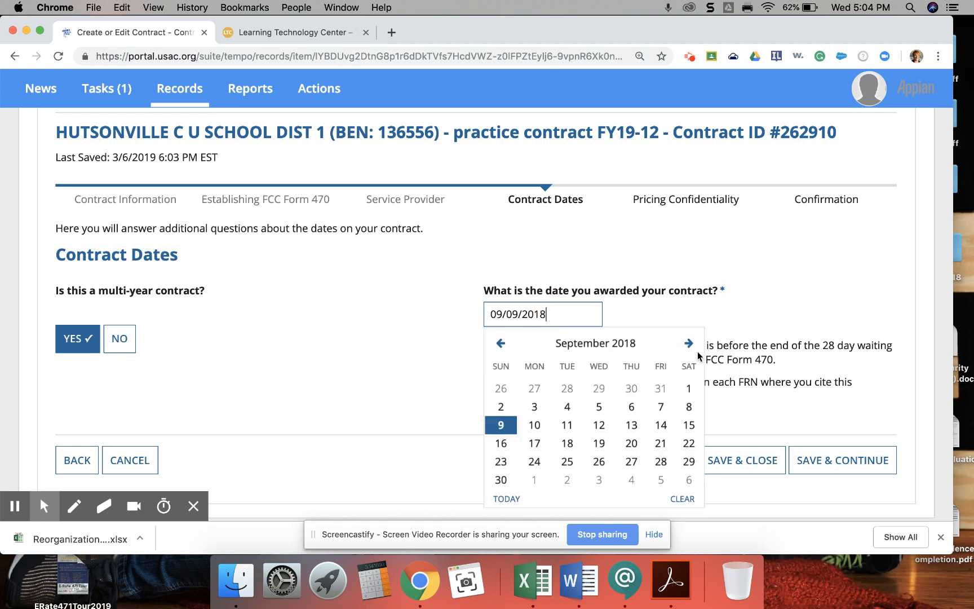
pyautogui.click(684, 345)
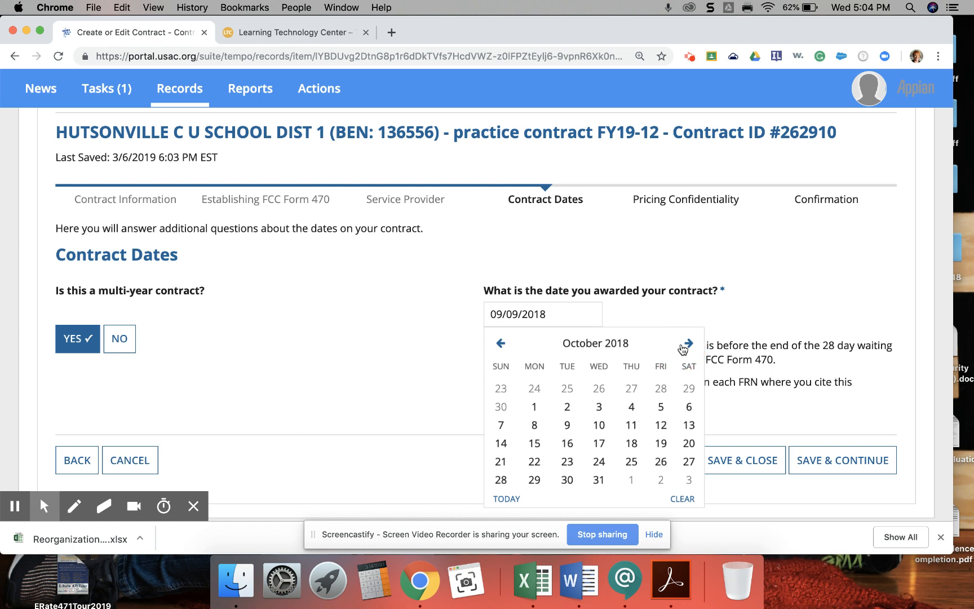
pyautogui.click(690, 348)
pyautogui.click(690, 347)
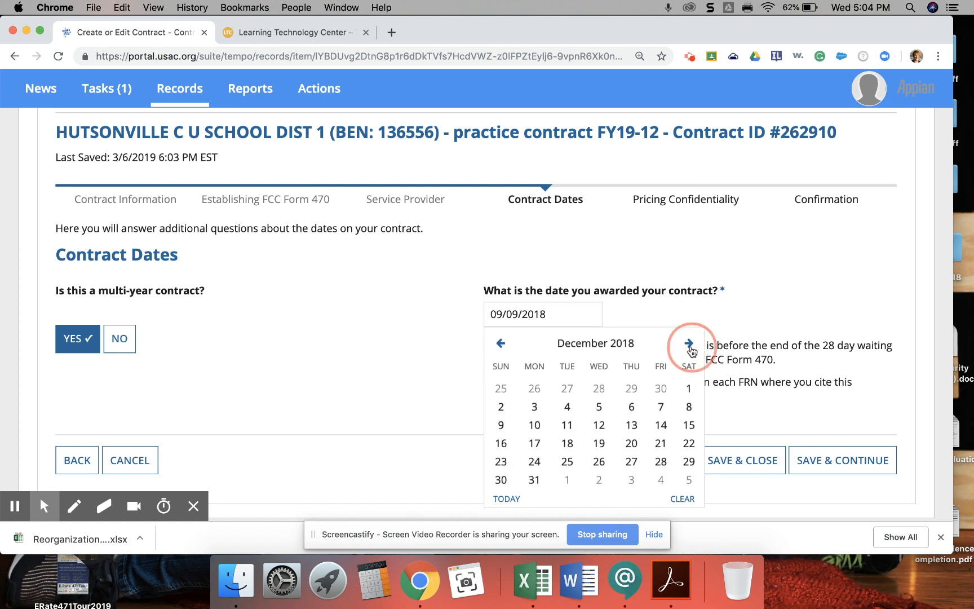
pyautogui.click(690, 348)
pyautogui.click(690, 348)
pyautogui.click(690, 348)
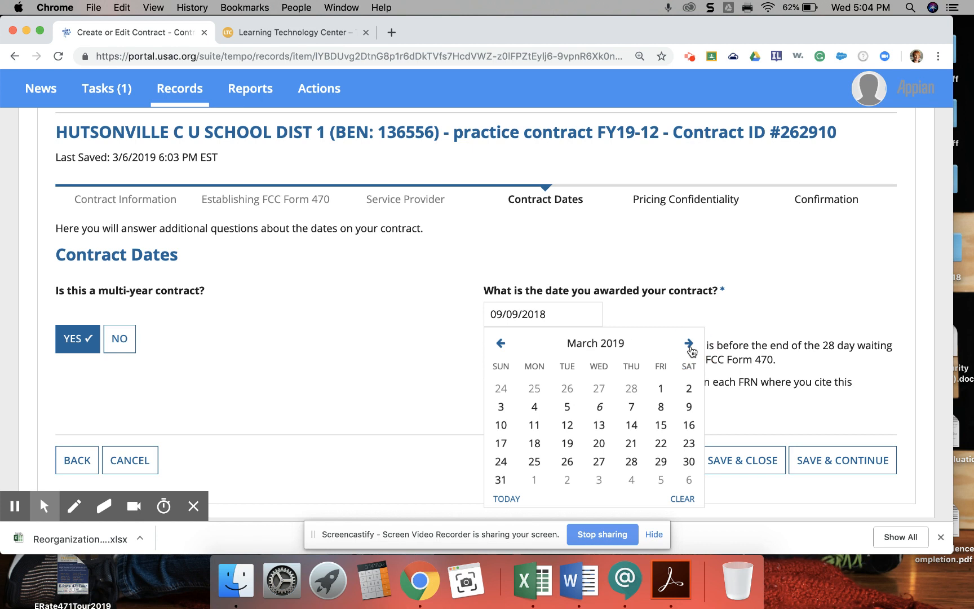
pyautogui.click(599, 415)
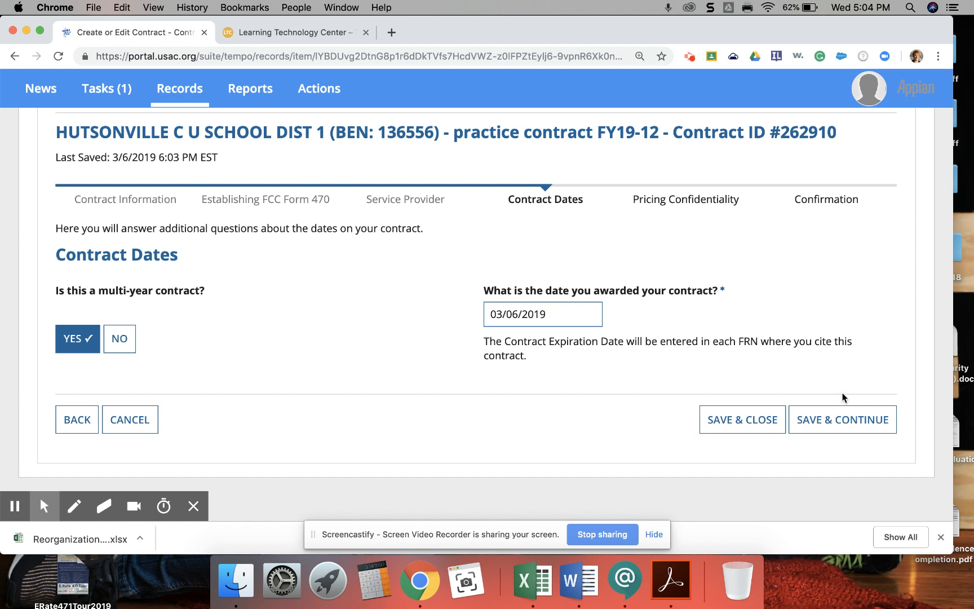
pyautogui.scroll(2, 844, 398)
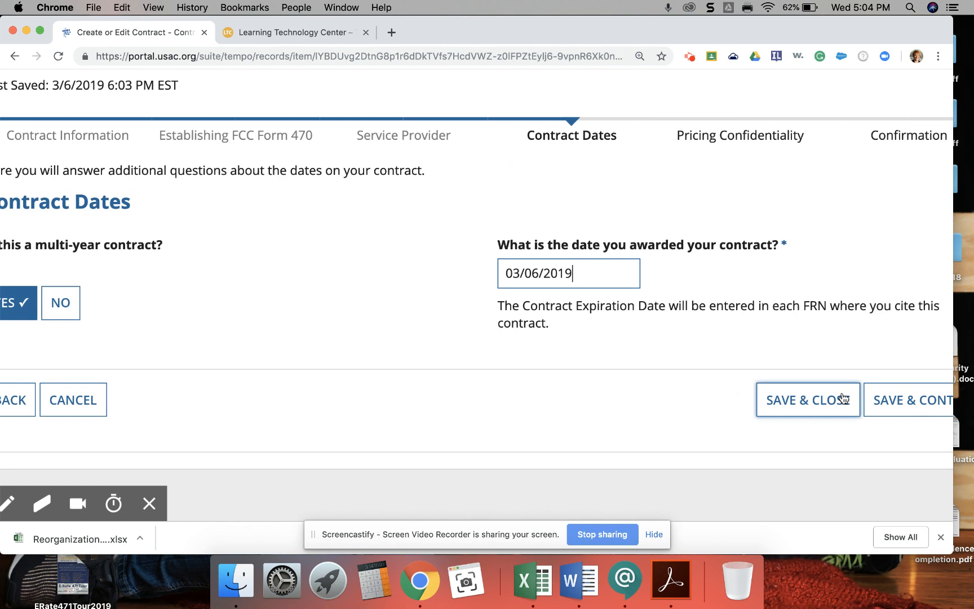
pyautogui.scroll(-2, 802, 353)
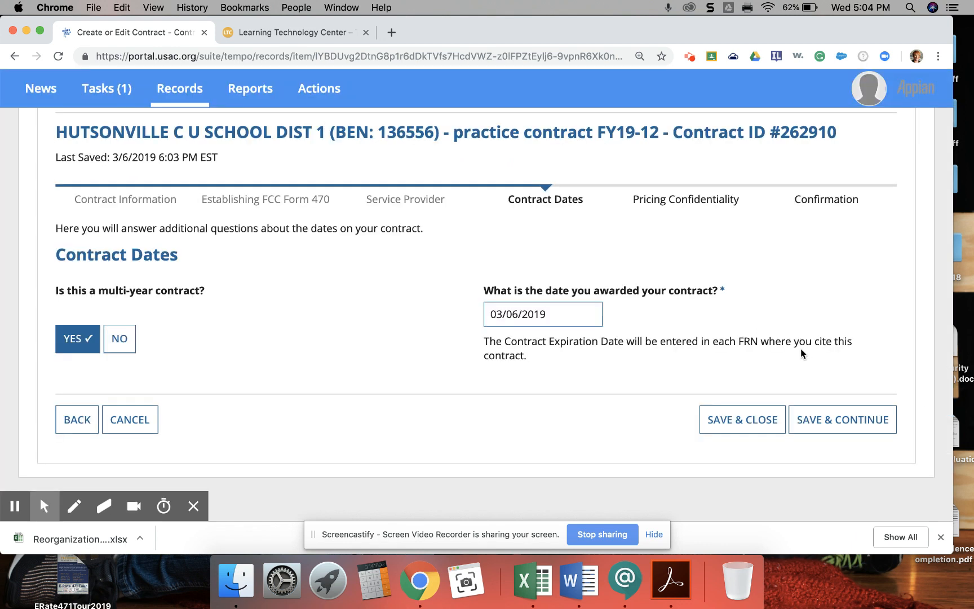
pyautogui.click(834, 424)
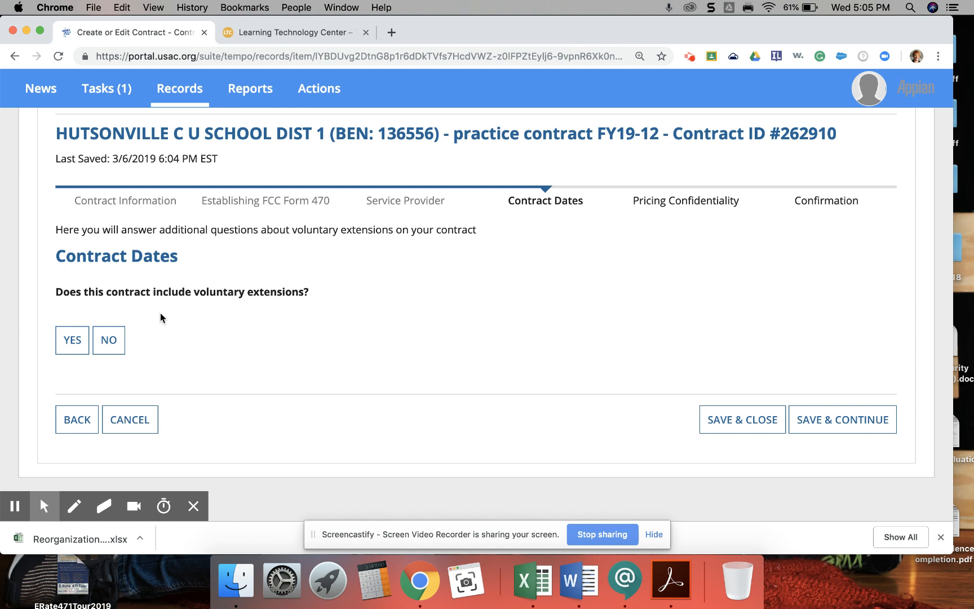
# - Answer No to the voluntary extensions question after viewing the fields required for Yes, and save and continue
pyautogui.click(67, 342)
pyautogui.click(67, 342)
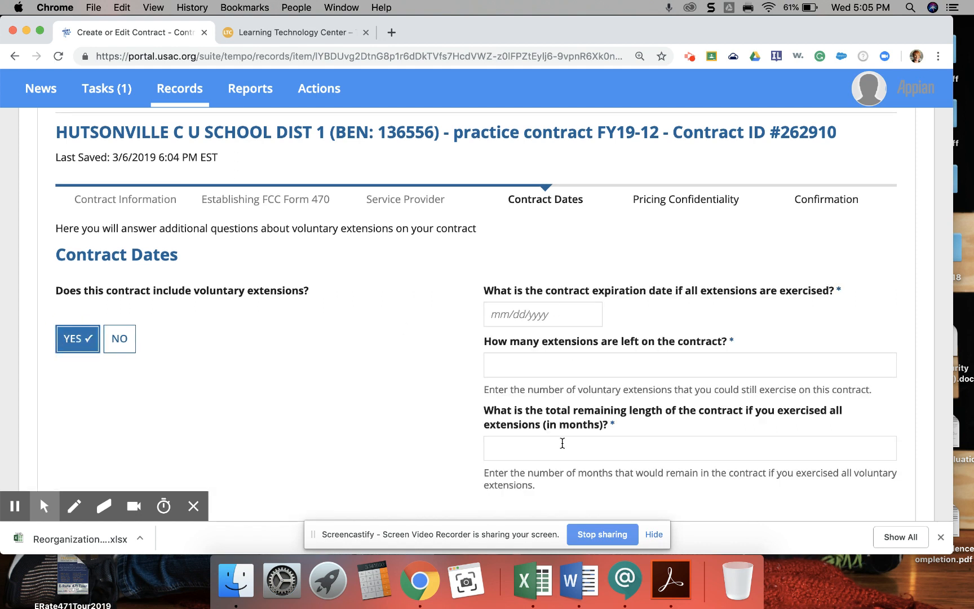
pyautogui.click(125, 338)
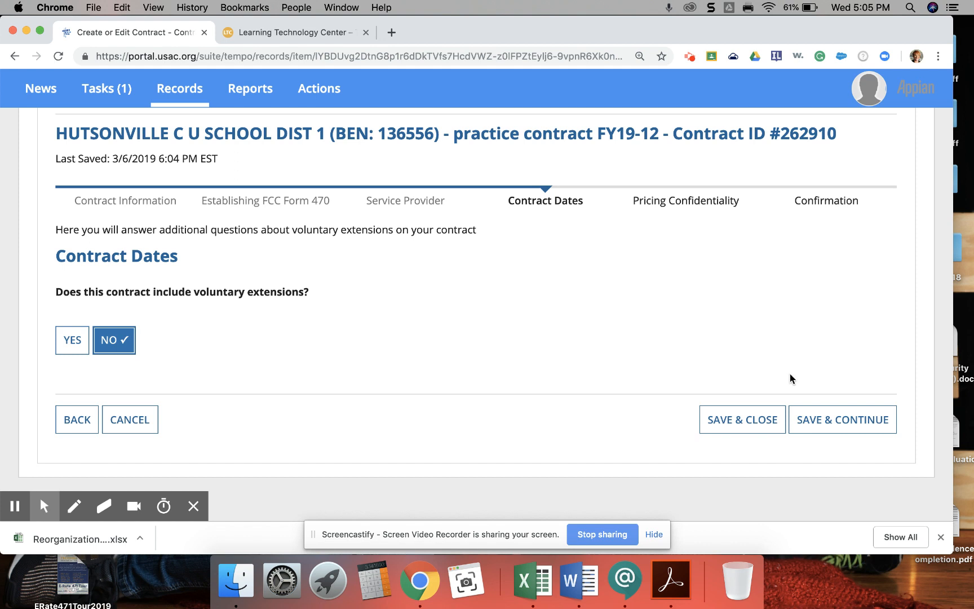
pyautogui.click(847, 427)
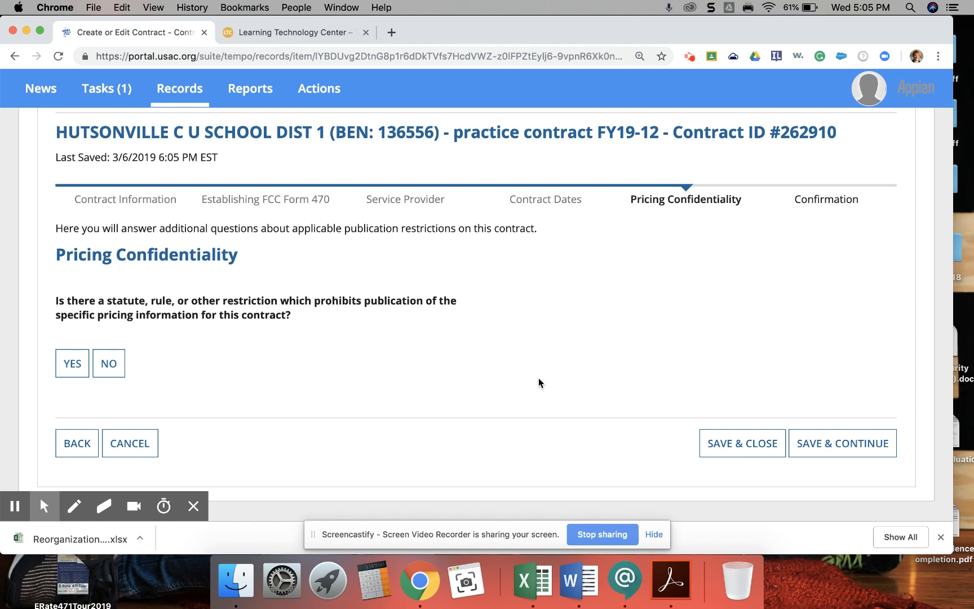
# - Answer No to the pricing publication restriction question, and save and continue to the contract's confirmation summary
pyautogui.click(109, 363)
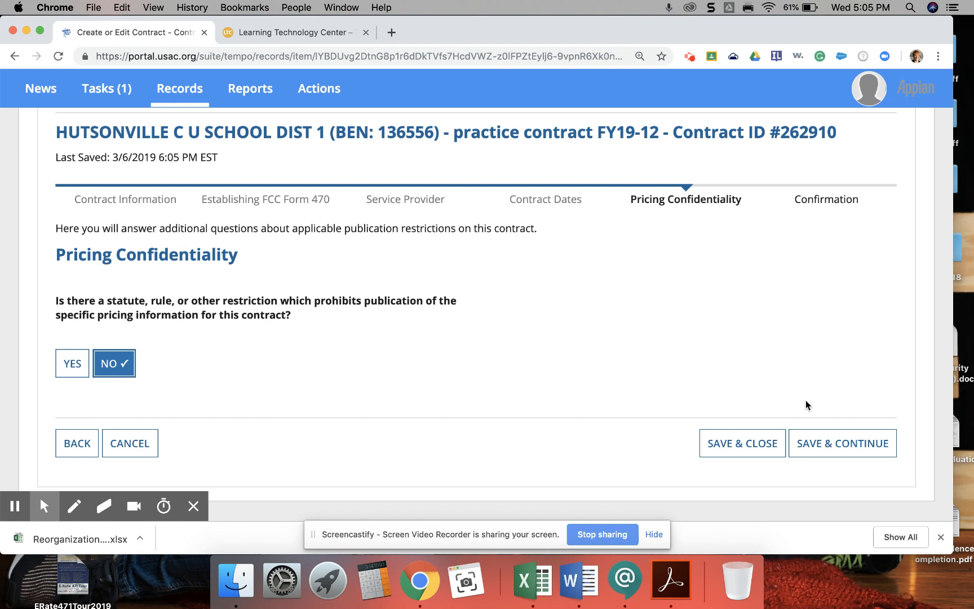
pyautogui.click(816, 443)
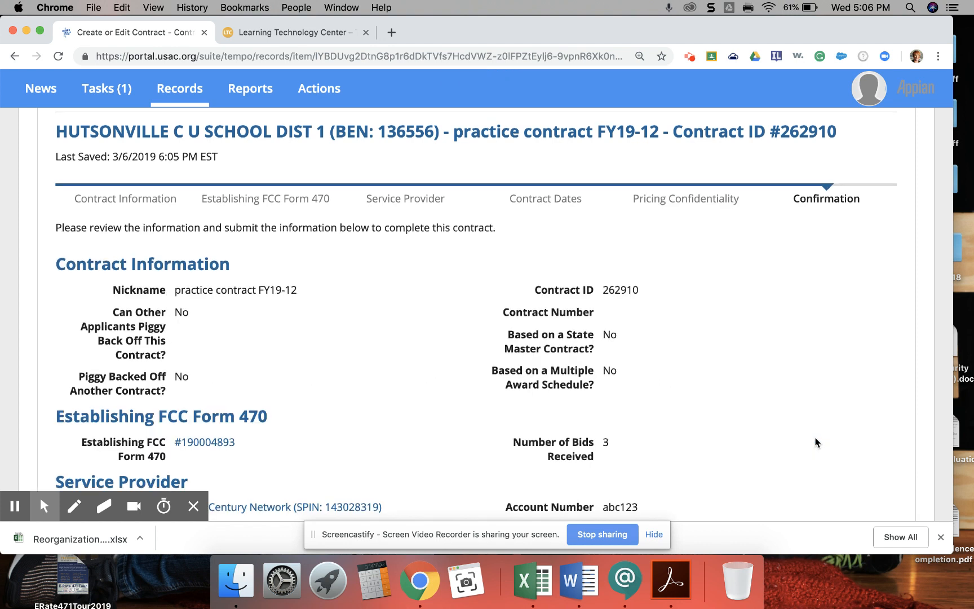
pyautogui.scroll(-2, 816, 443)
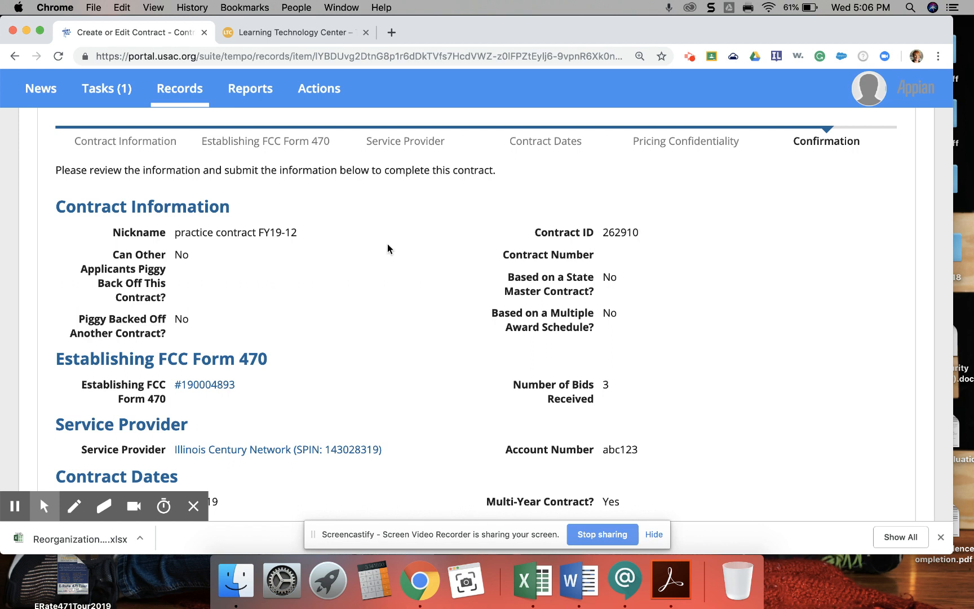
# - Review the contract's confirmation summary through the supporting documents, and save and close the contract without completing it
pyautogui.scroll(-5, 545, 315)
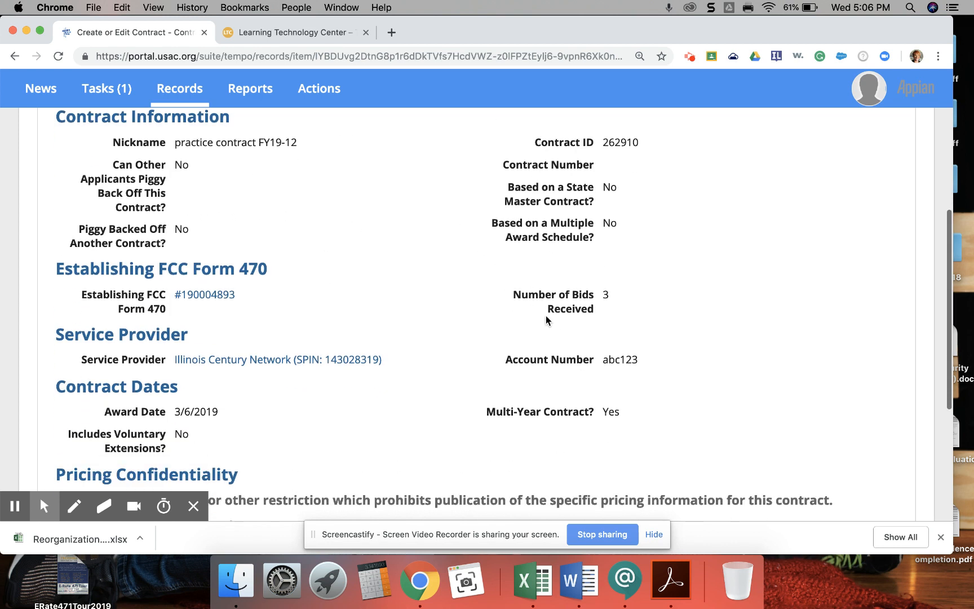
pyautogui.scroll(-1, 546, 315)
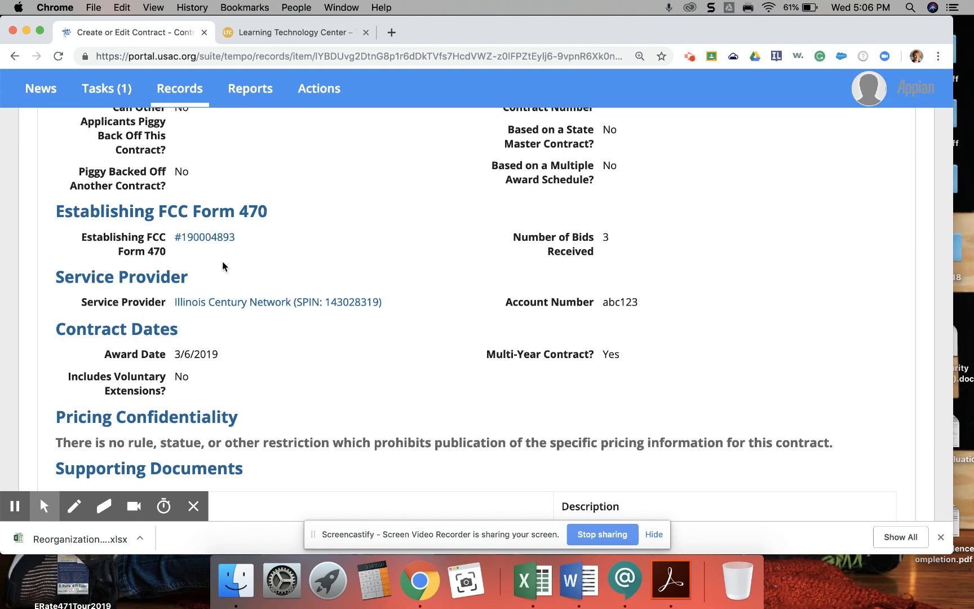
pyautogui.scroll(-2, 223, 262)
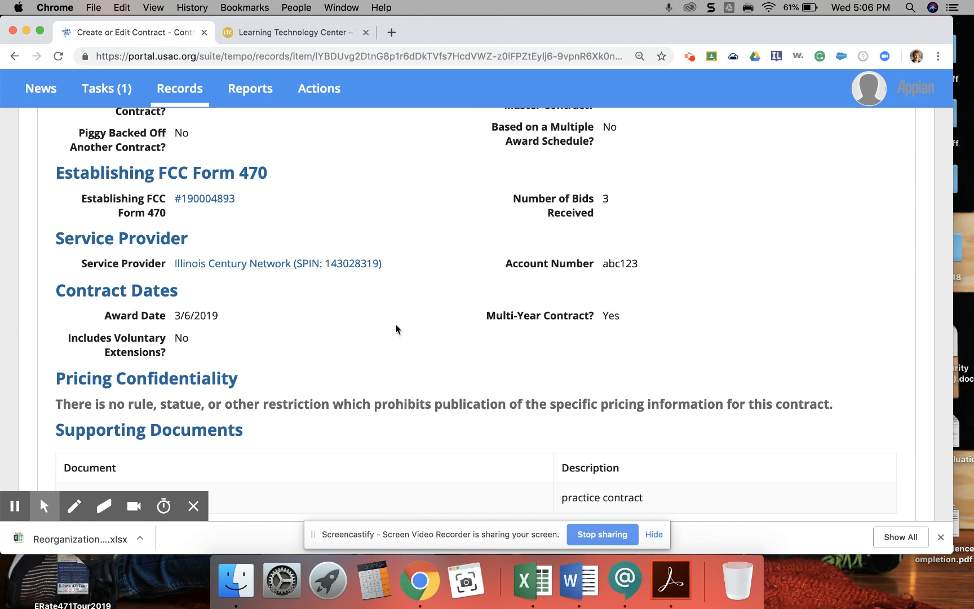
pyautogui.scroll(-1, 398, 338)
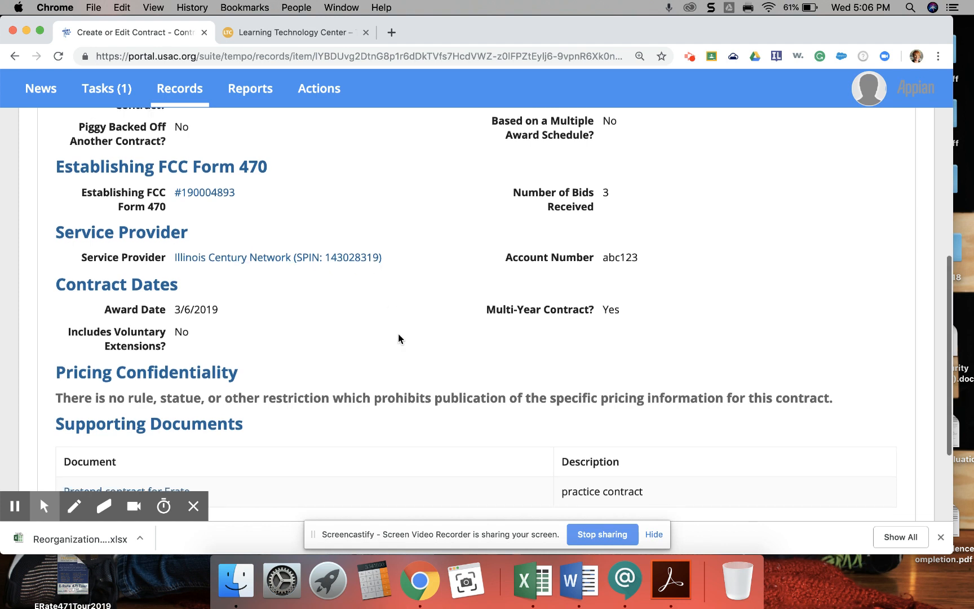
pyautogui.scroll(-4, 398, 339)
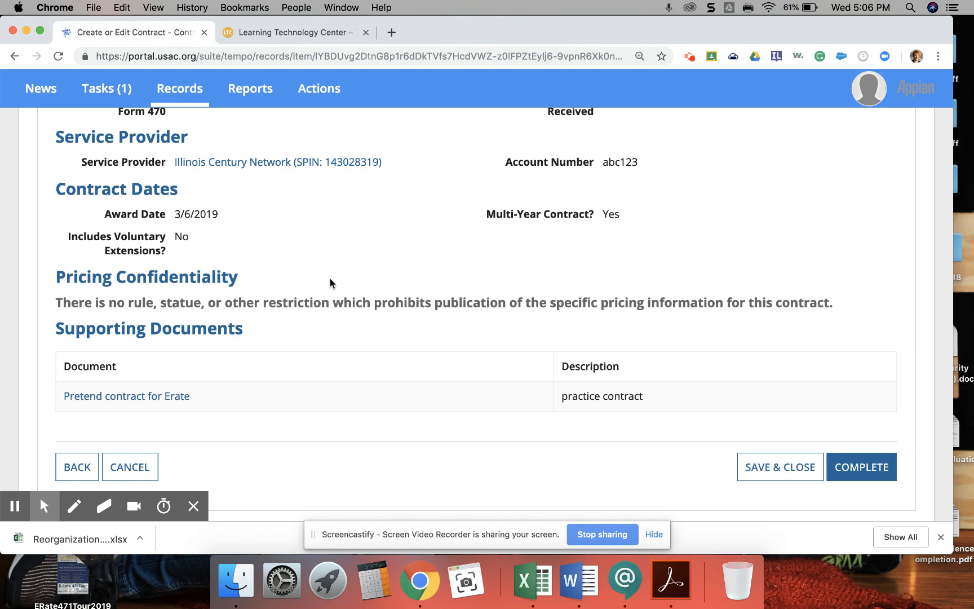
pyautogui.scroll(-2, 330, 280)
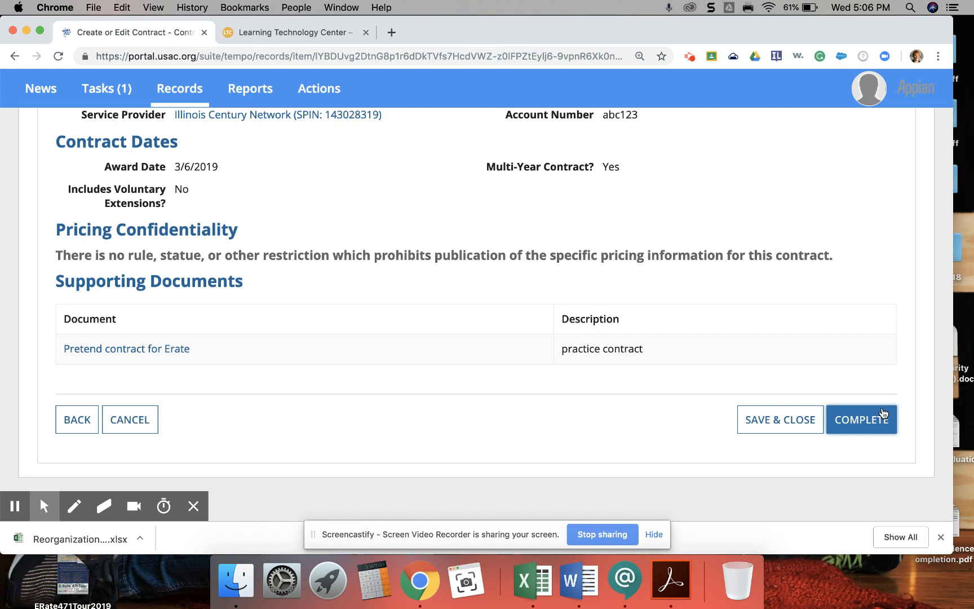
pyautogui.click(799, 424)
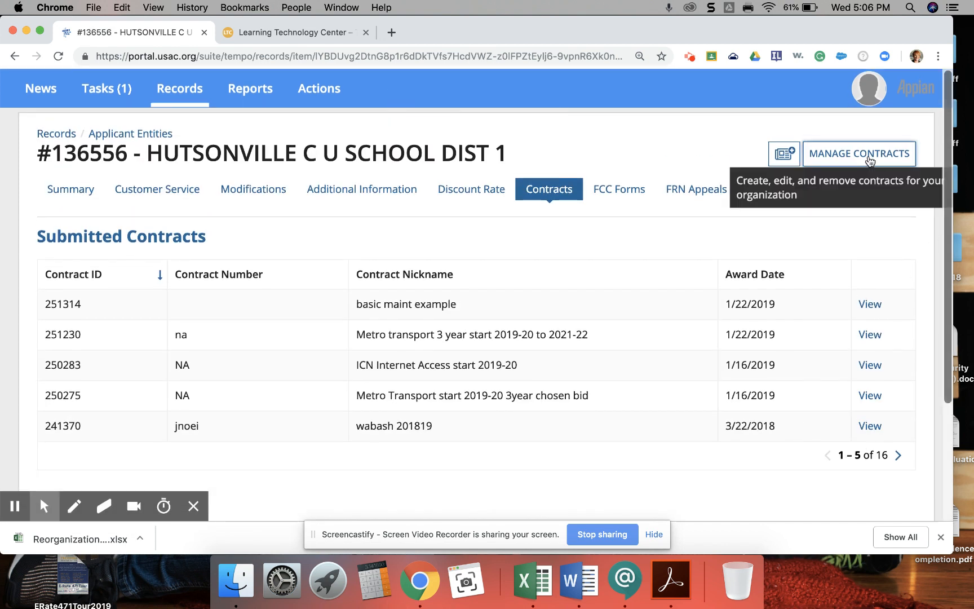
# - Reopen the draft "practice contract FY19-12" for editing from the organization's contract management list
pyautogui.click(865, 155)
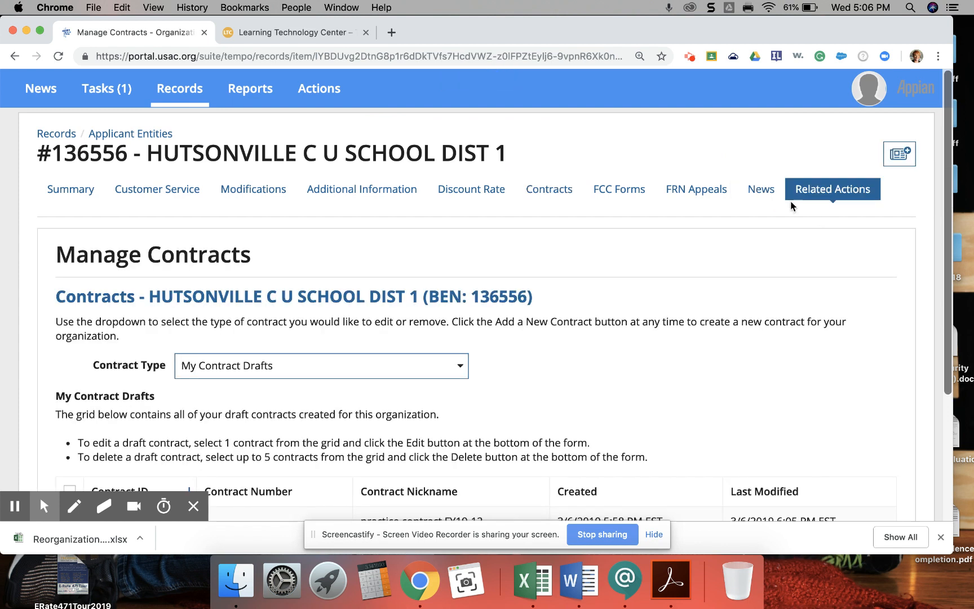
pyautogui.scroll(-5, 406, 427)
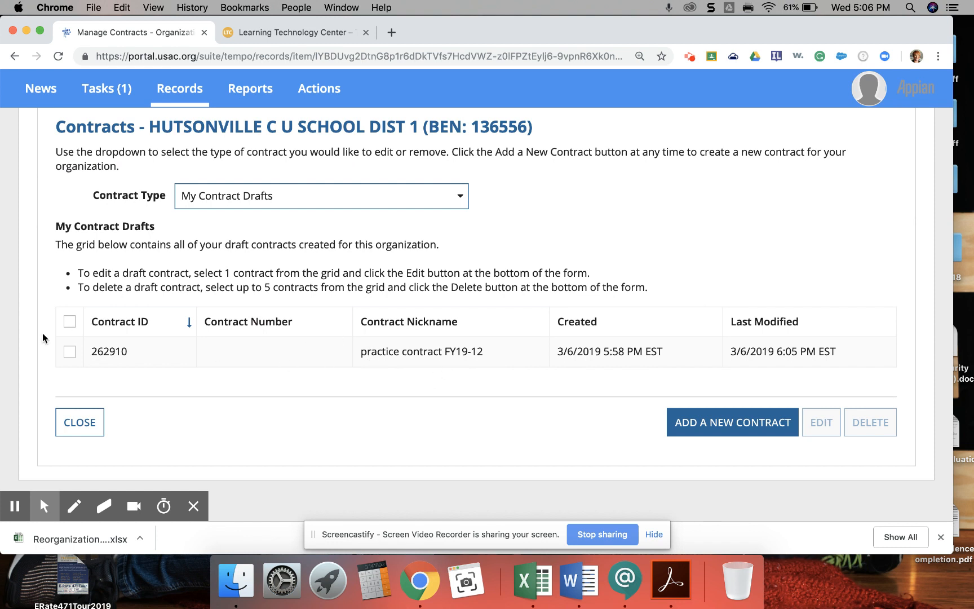
pyautogui.click(70, 351)
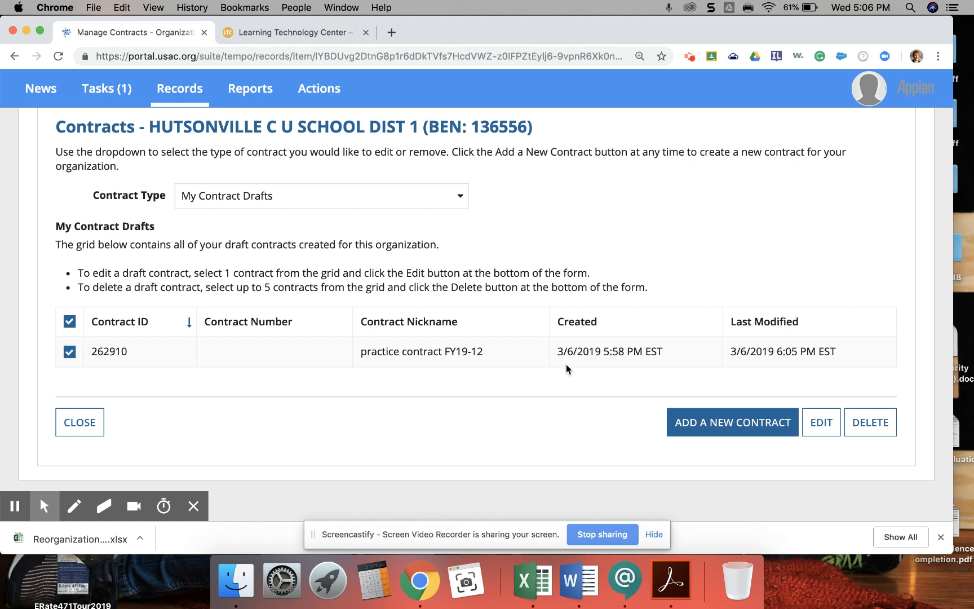
pyautogui.click(824, 423)
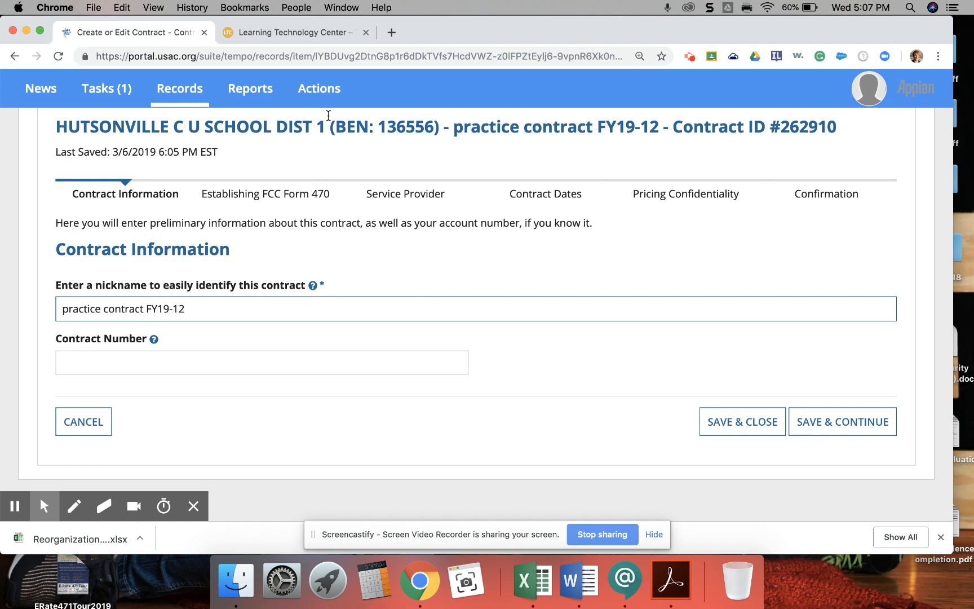
# - Switch to the Learning Technology Center of Illinois website that is already open
pyautogui.click(308, 35)
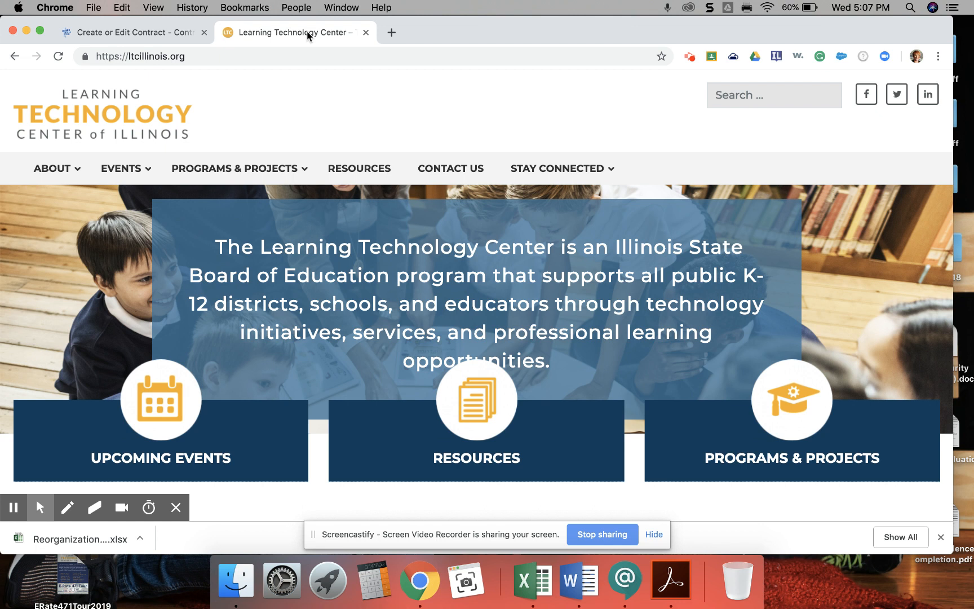